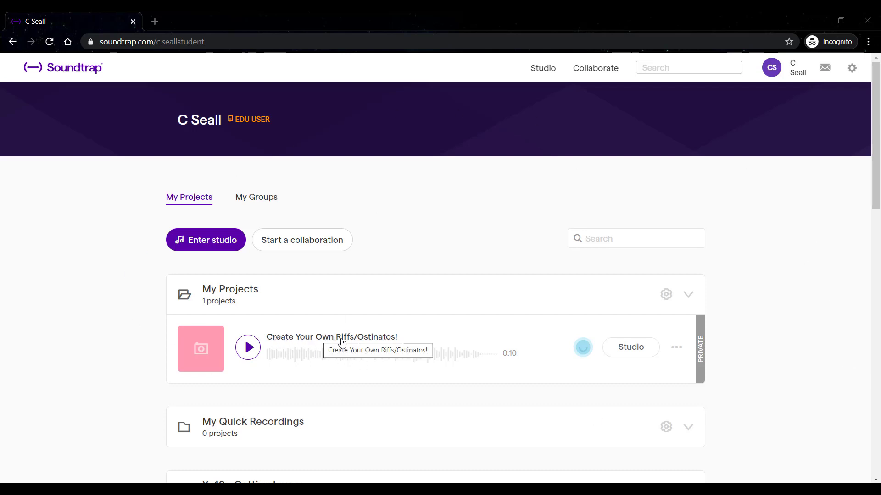
Open the "Create Your Own Riffs/Ostinatos!" project in the studio.
{"action": "left_click", "coordinate": [623, 352]}
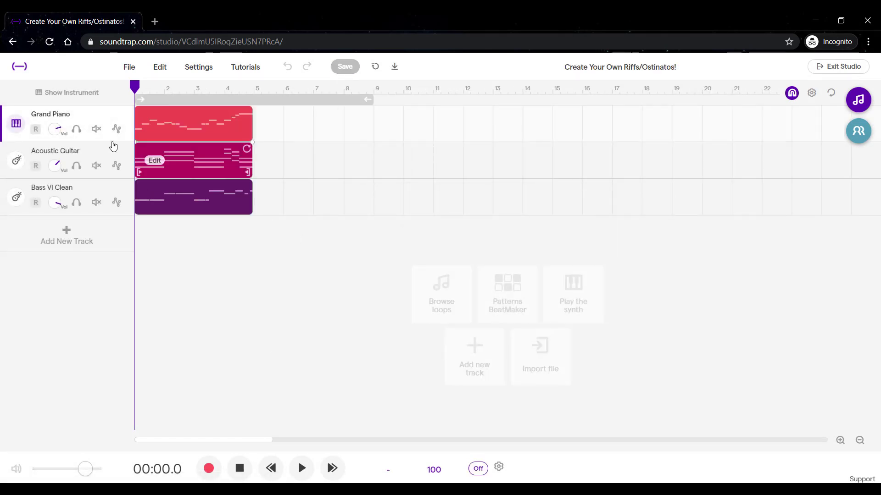
{"action": "mouse_move", "coordinate": [207, 132]}
{"action": "mouse_move", "coordinate": [217, 164]}
{"action": "mouse_move", "coordinate": [177, 207]}
Add a Patterns Beatmaker drum track and place kick hits on all four beats of bar 1.
{"action": "left_click", "coordinate": [840, 441]}
{"action": "left_click", "coordinate": [840, 441]}
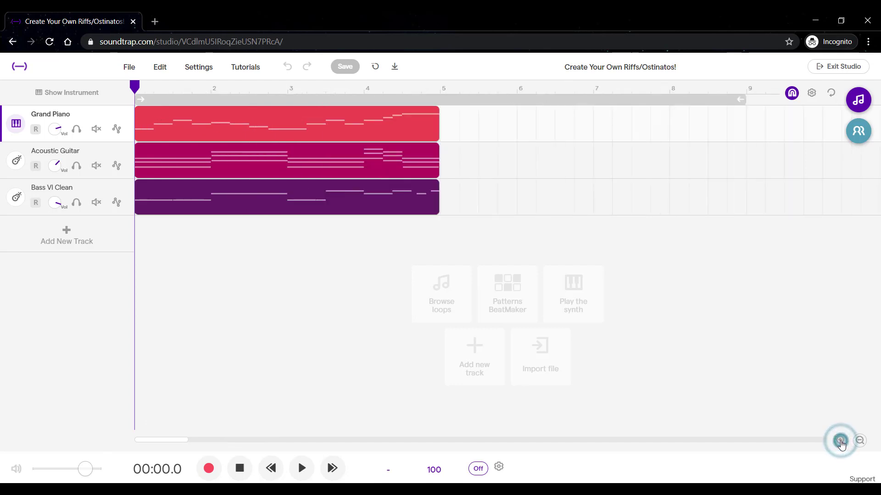
{"action": "left_click", "coordinate": [840, 441]}
{"action": "left_click", "coordinate": [840, 441]}
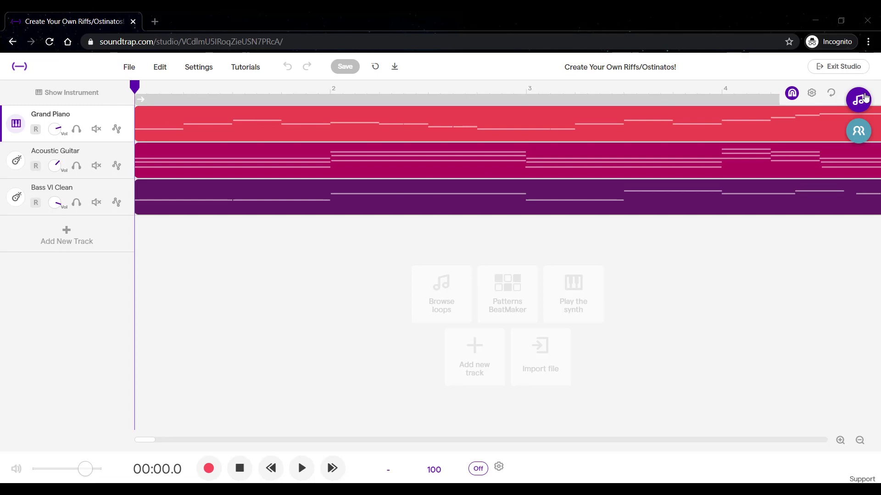
{"action": "left_click", "coordinate": [506, 294]}
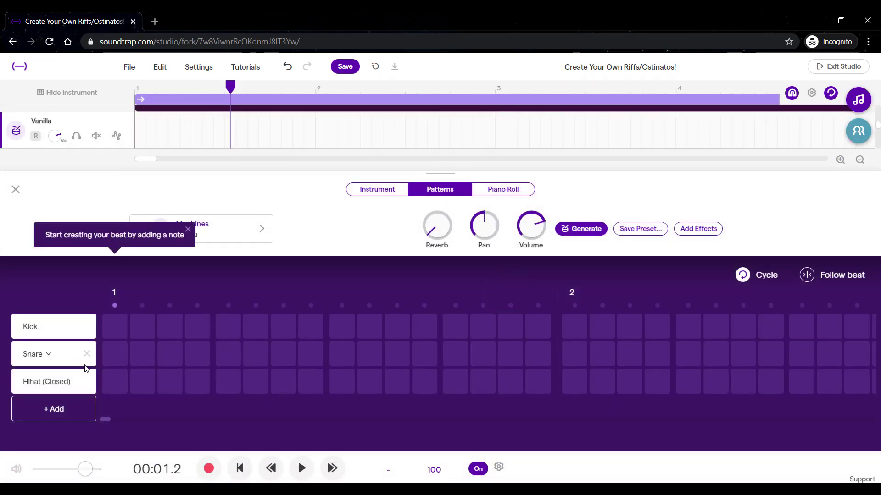
{"action": "left_click", "coordinate": [115, 326]}
{"action": "left_click", "coordinate": [226, 326]}
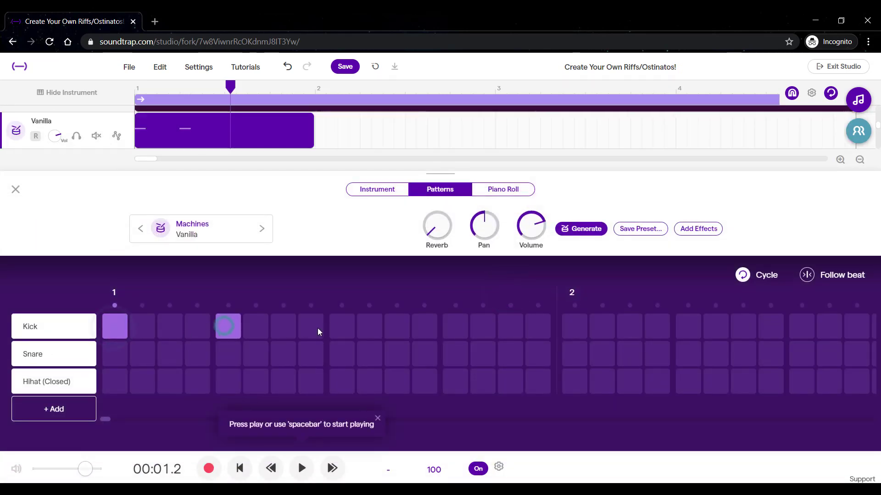
{"action": "left_click", "coordinate": [338, 328]}
{"action": "left_click", "coordinate": [447, 327]}
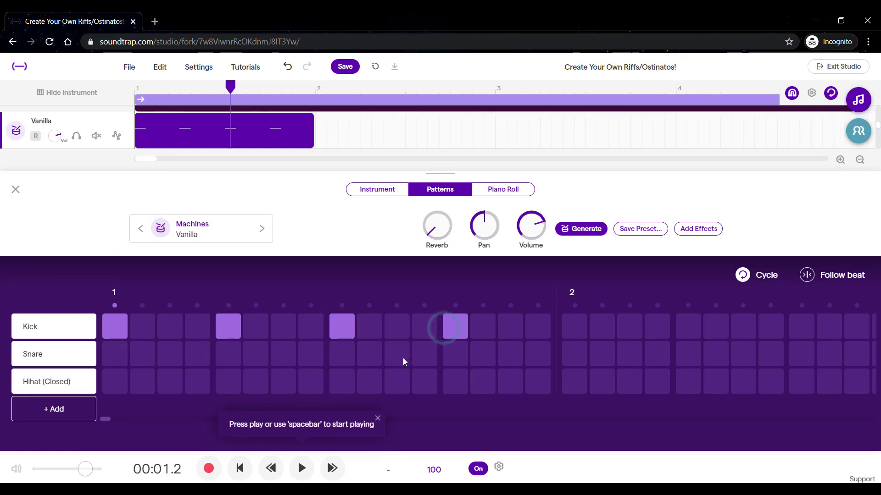
Place snare hits on beats 2 and 4 and closed hi-hats on every second step of bar 1.
{"action": "left_click", "coordinate": [232, 357]}
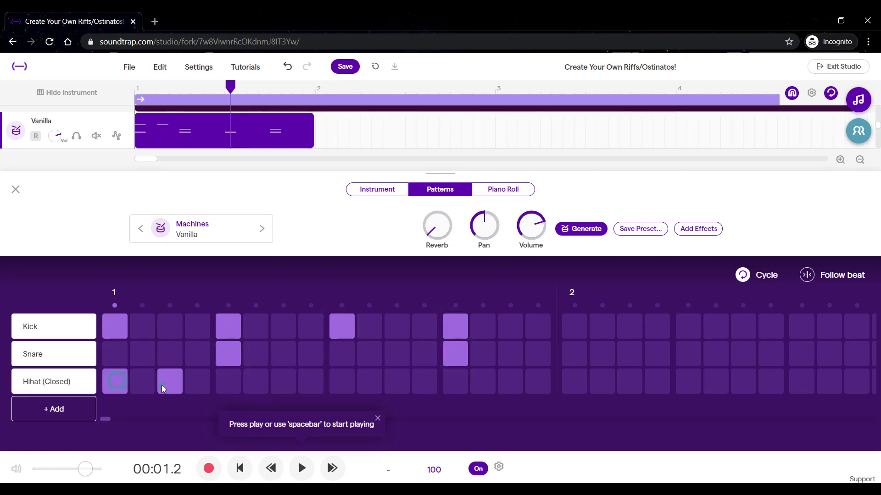
{"action": "left_click", "coordinate": [229, 385]}
{"action": "left_click", "coordinate": [282, 387]}
{"action": "left_click", "coordinate": [341, 388]}
{"action": "left_click", "coordinate": [396, 386]}
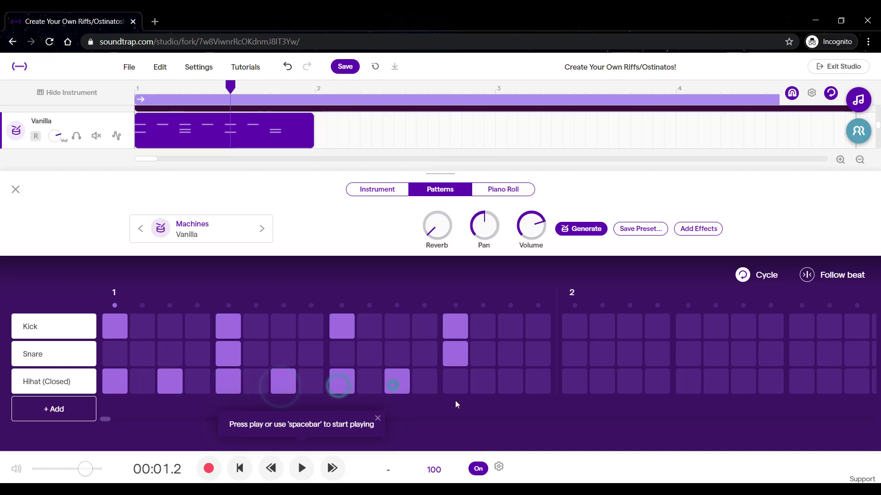
{"action": "left_click", "coordinate": [455, 383]}
{"action": "left_click", "coordinate": [510, 383]}
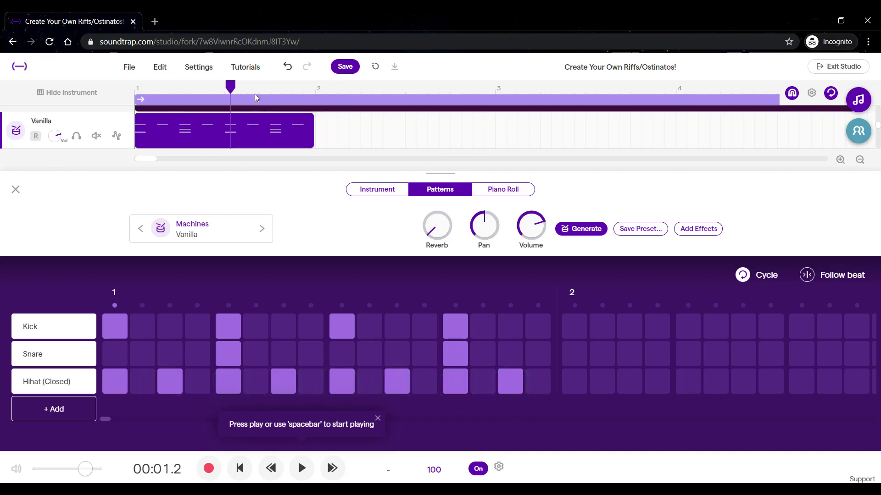
Play the basic drum beat from the start of the project to hear it, then pause.
{"action": "left_click_drag", "start_coordinate": [231, 87], "coordinate": [138, 88]}
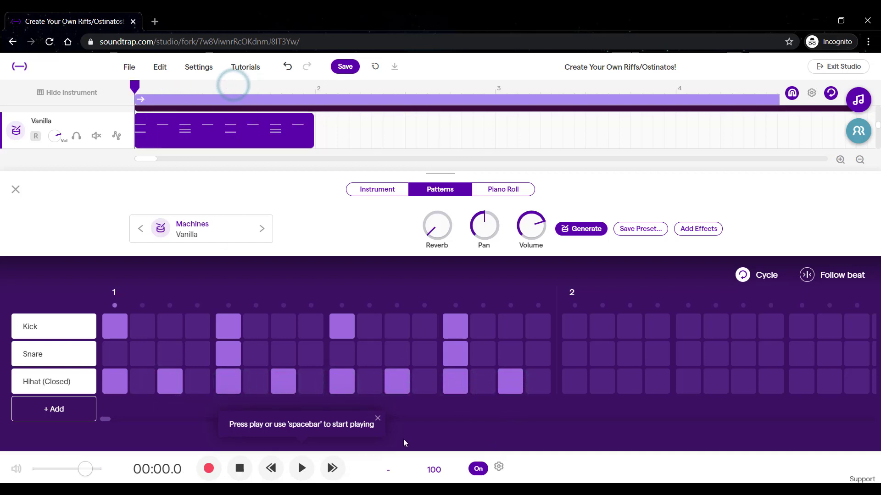
{"action": "left_click", "coordinate": [302, 468]}
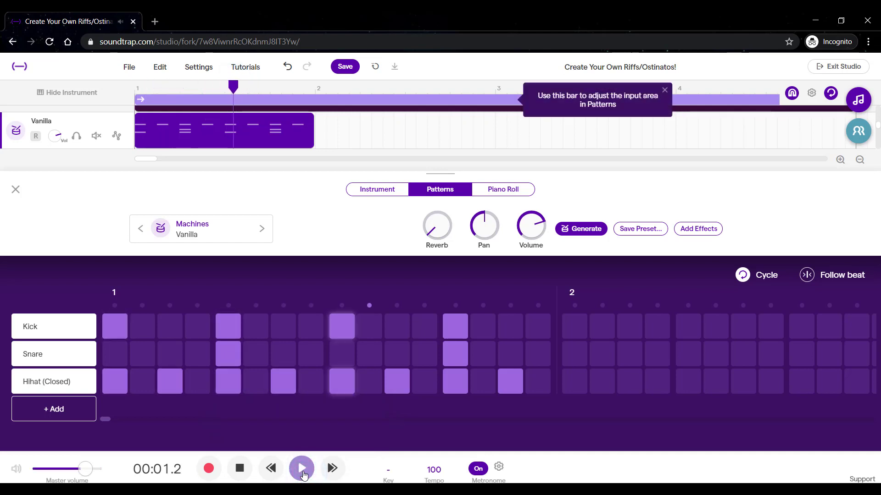
{"action": "left_click", "coordinate": [302, 472]}
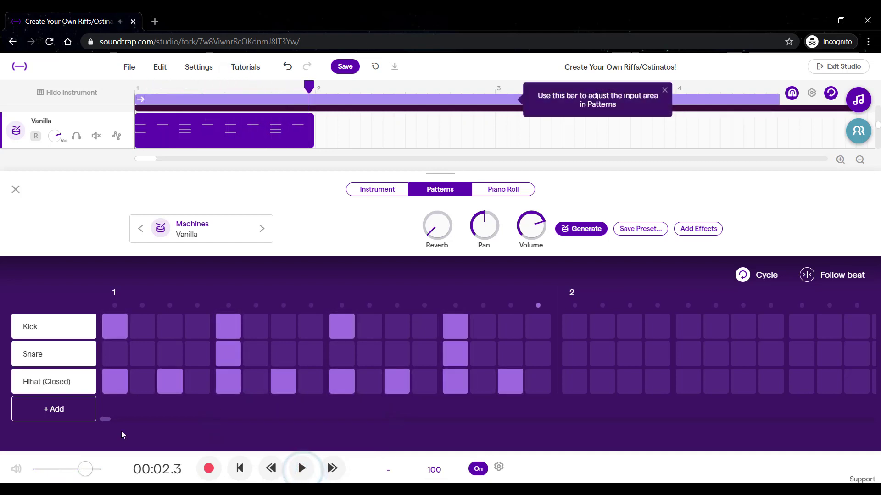
Replace the beat 2 kick with one on step 8, and swap the closed hi-hat on step 1 for a Hihat (Open) hit.
{"action": "left_click", "coordinate": [301, 325]}
{"action": "left_click", "coordinate": [226, 323]}
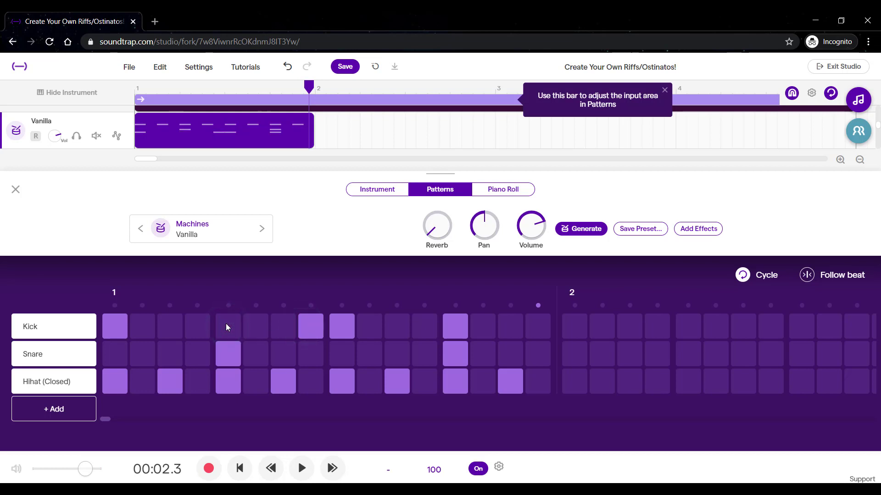
{"action": "left_click", "coordinate": [75, 416]}
{"action": "left_click", "coordinate": [113, 397]}
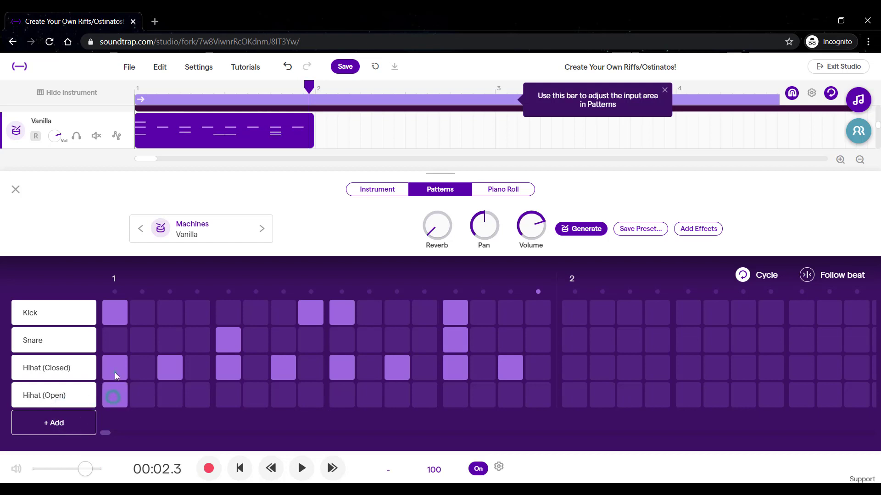
{"action": "left_click", "coordinate": [115, 373]}
Return to the start and listen to the beat with the shifted kick and open hi-hat.
{"action": "left_click", "coordinate": [239, 469]}
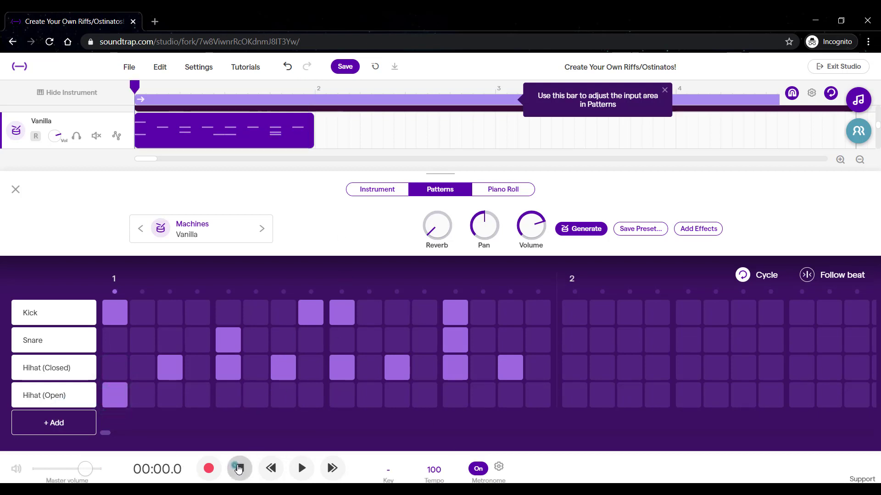
{"action": "left_click", "coordinate": [300, 468]}
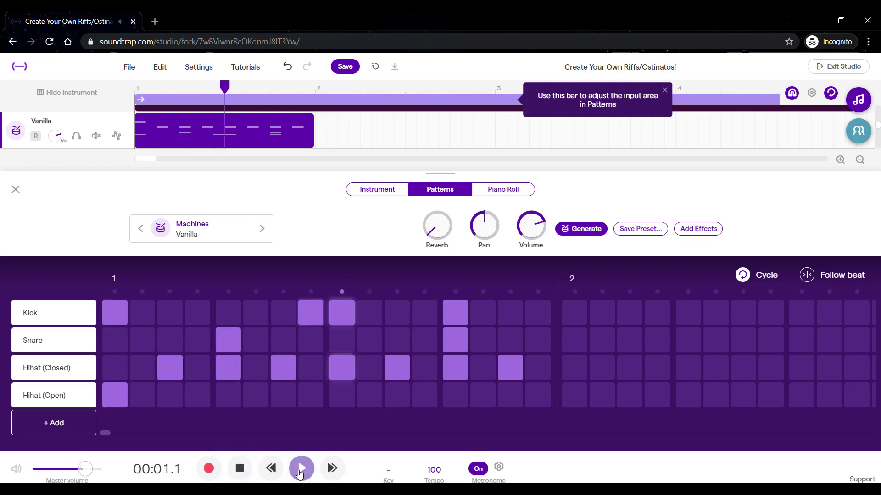
{"action": "left_click", "coordinate": [300, 469]}
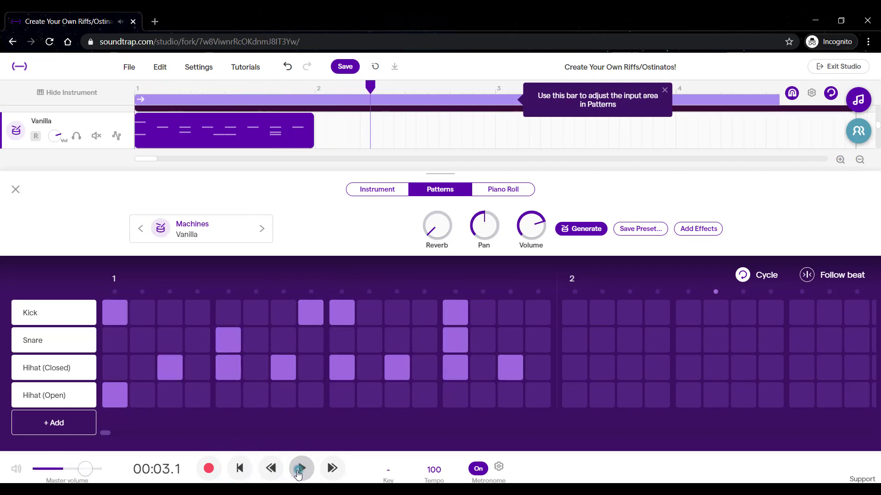
Replace the open hi-hat on step 1 with a Crash hit, and the closed hi-hat on step 9 with an open one.
{"action": "left_click", "coordinate": [59, 423]}
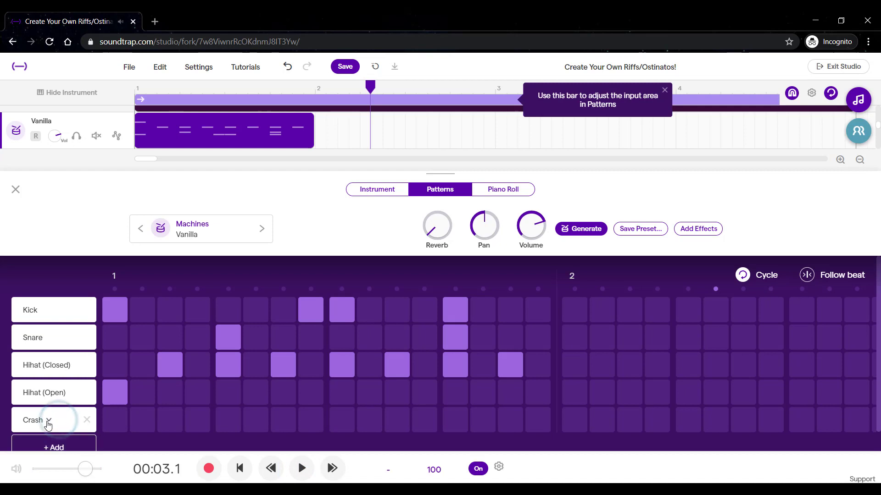
{"action": "left_click", "coordinate": [116, 420]}
{"action": "left_click", "coordinate": [114, 396]}
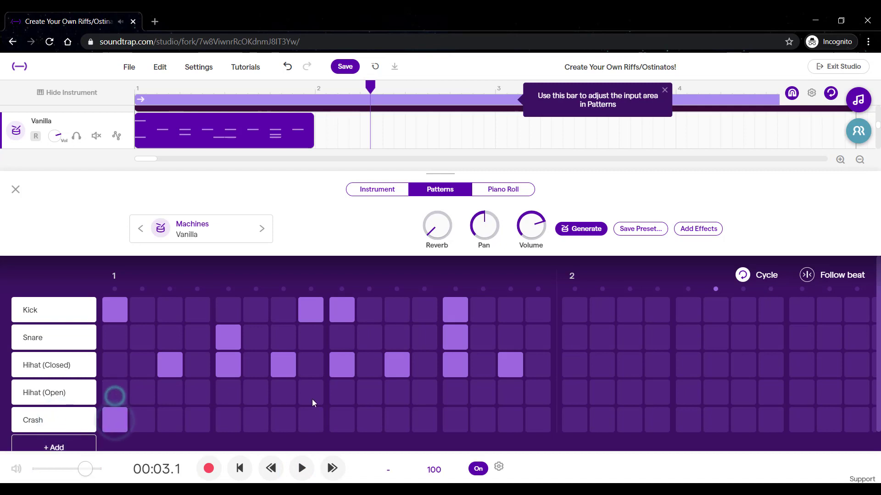
{"action": "left_click", "coordinate": [347, 394]}
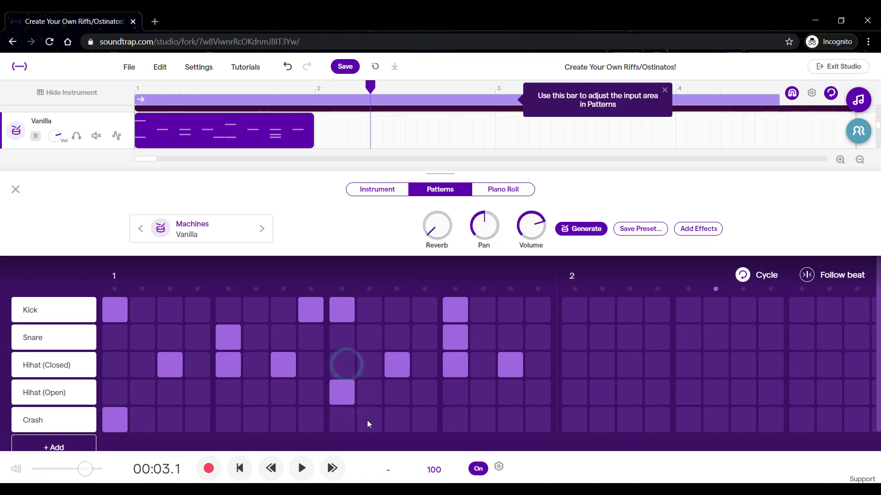
Play the drum pattern from the beginning to check the crash and relocated open hi-hat.
{"action": "left_click", "coordinate": [239, 469]}
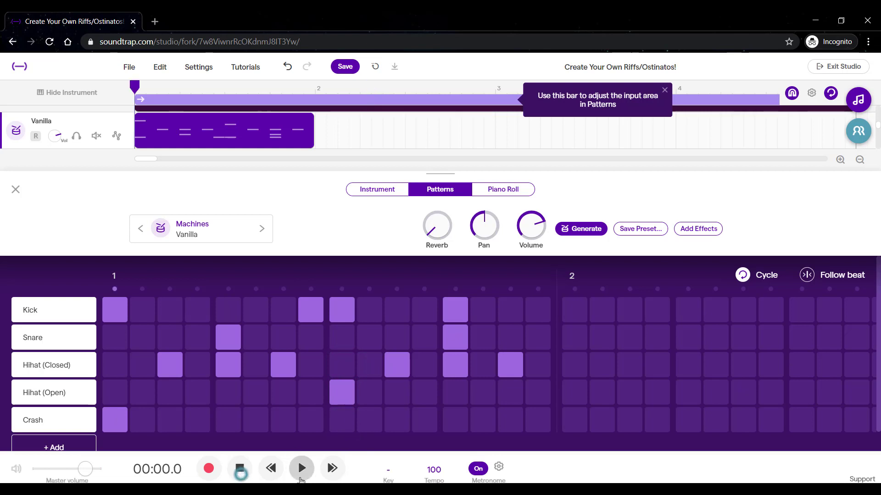
{"action": "left_click", "coordinate": [301, 468]}
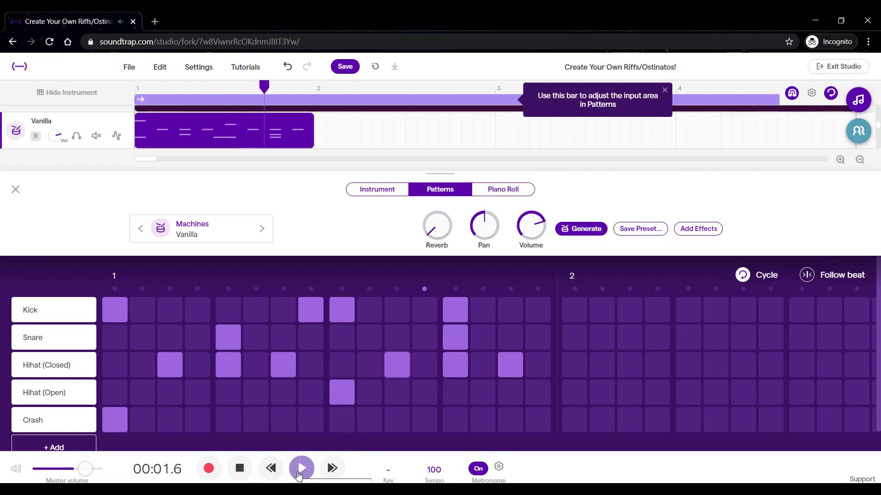
{"action": "left_click", "coordinate": [299, 473]}
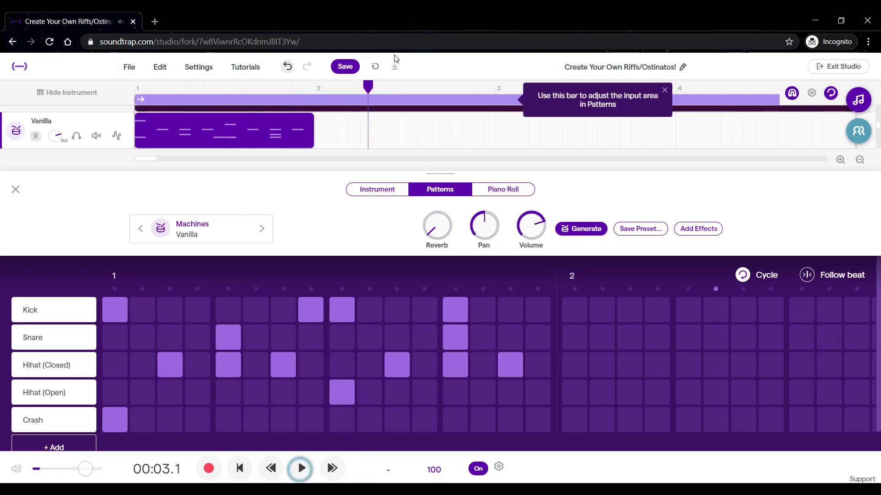
Close the beat editor and loop the one-bar drum clip across bars 1 to 4 to match the other tracks.
{"action": "left_click", "coordinate": [15, 189]}
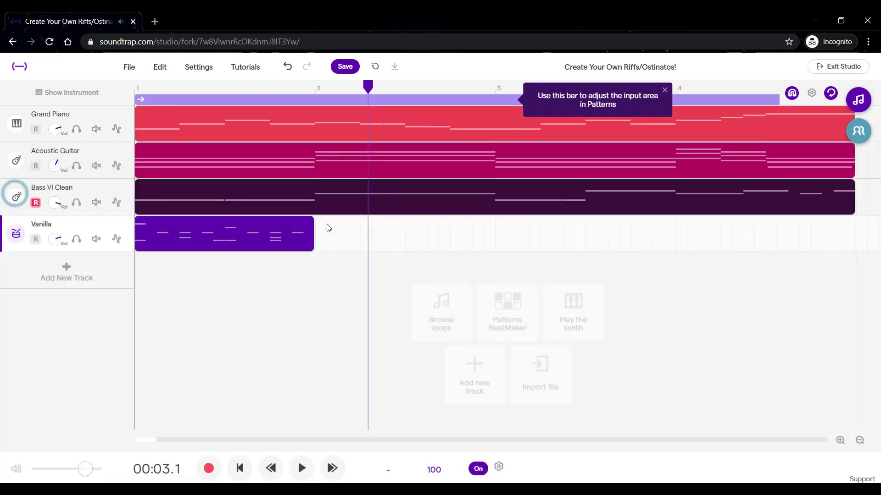
{"action": "left_click_drag", "start_coordinate": [311, 222], "coordinate": [747, 235]}
Play the four-bar arrangement from the start to hear the looped drums with the piano, guitar and bass.
{"action": "left_click", "coordinate": [240, 468]}
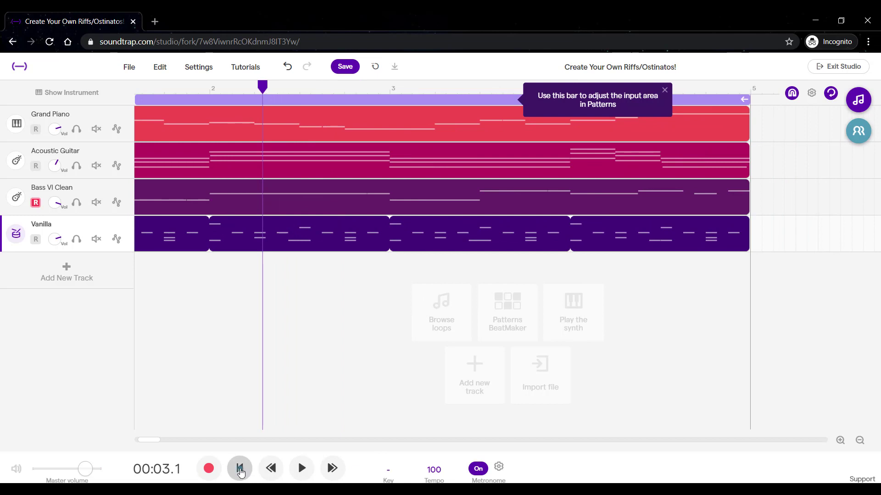
{"action": "left_click", "coordinate": [301, 467]}
{"action": "left_click", "coordinate": [860, 440]}
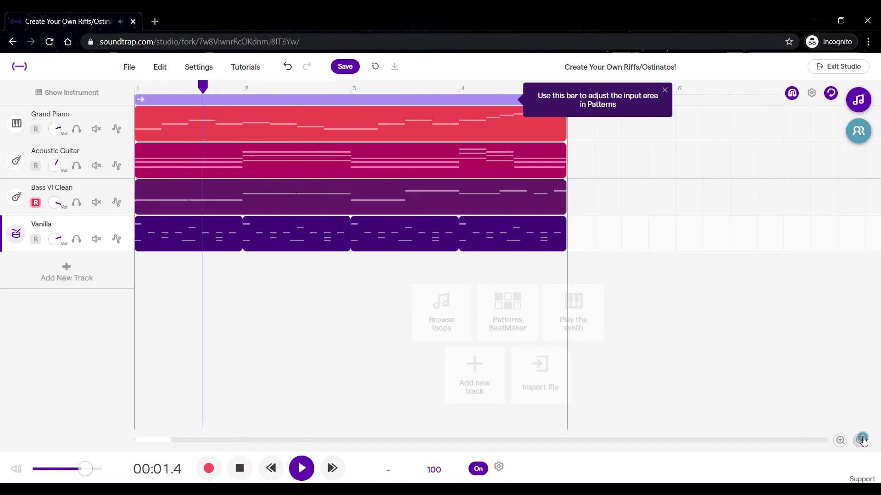
{"action": "left_click", "coordinate": [859, 440]}
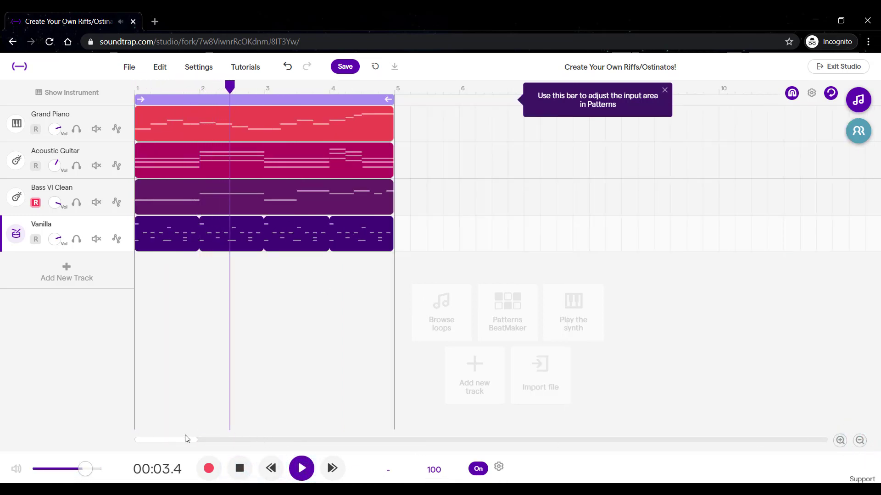
{"action": "left_click_drag", "start_coordinate": [180, 440], "coordinate": [164, 442]}
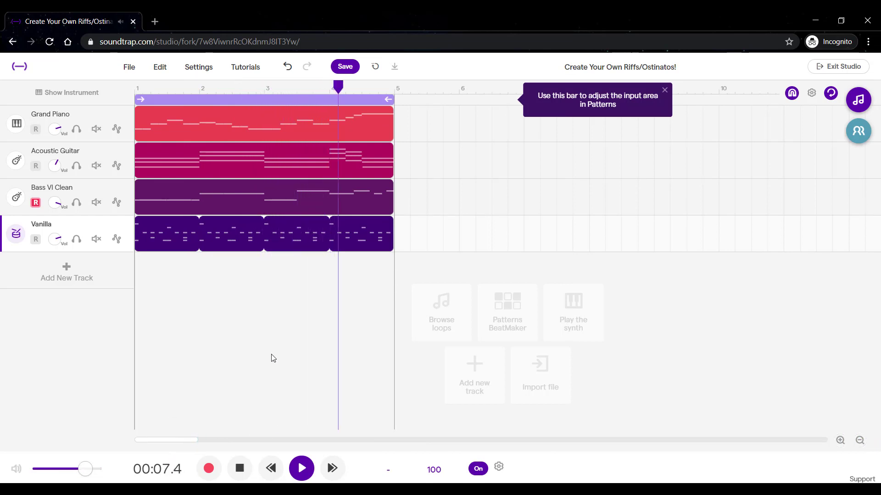
{"action": "left_click", "coordinate": [302, 469]}
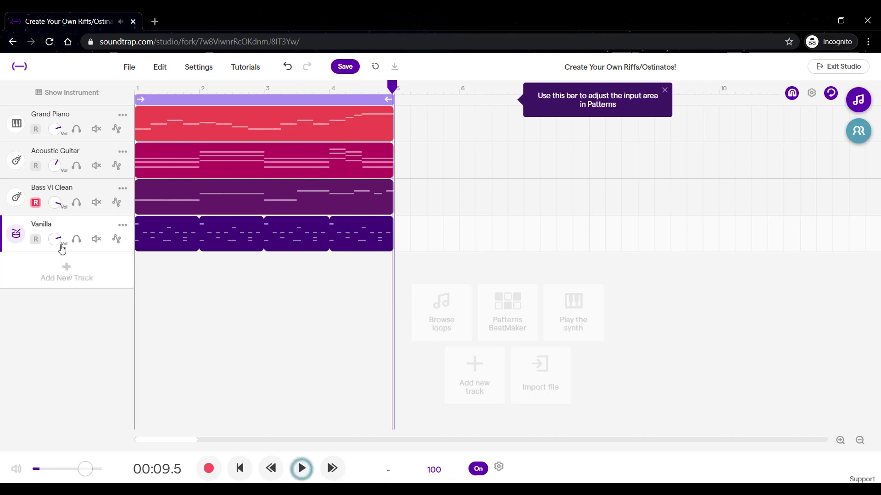
Change the drum track's instrument preset to Clean White from the drum Kits category.
{"action": "left_click", "coordinate": [15, 235]}
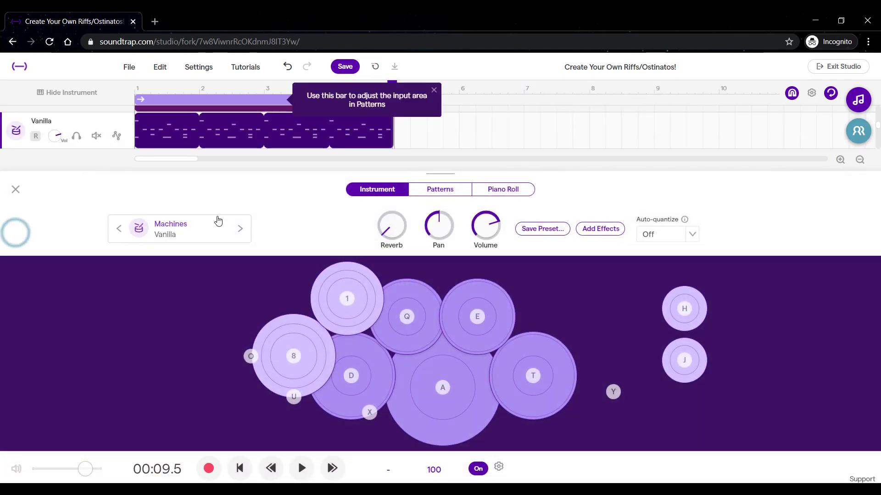
{"action": "left_click", "coordinate": [176, 219]}
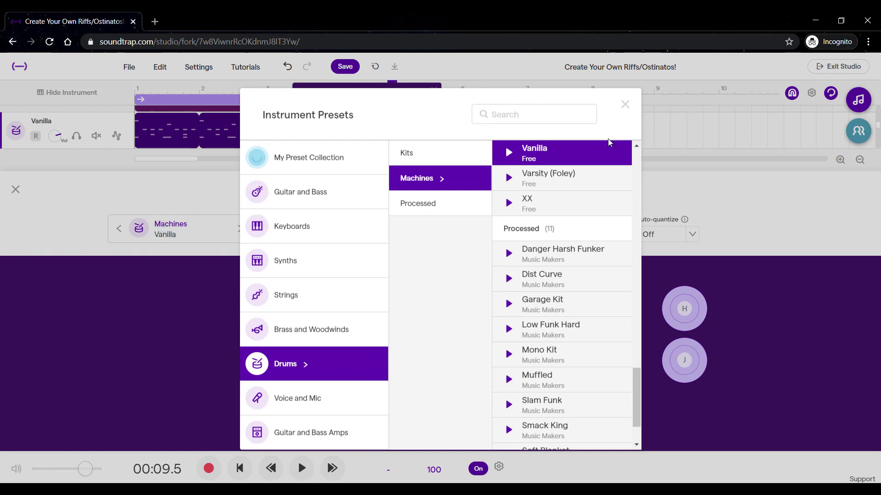
{"action": "left_click", "coordinate": [428, 154]}
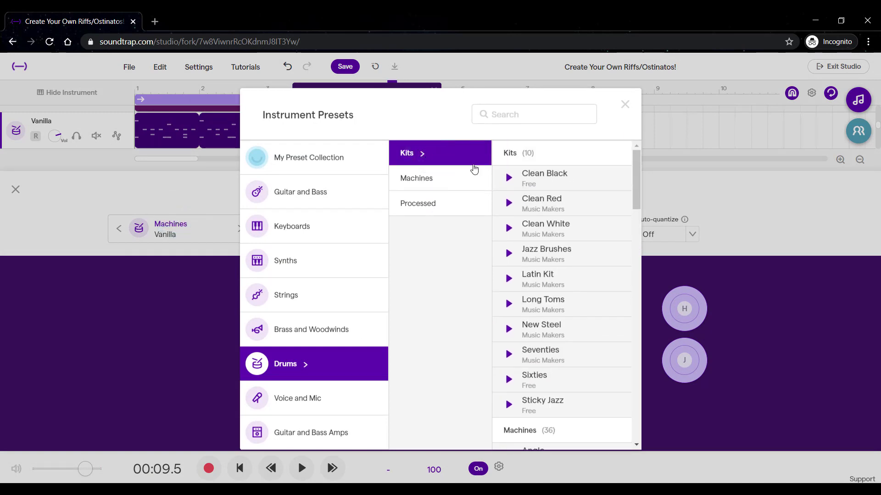
{"action": "left_click", "coordinate": [565, 230]}
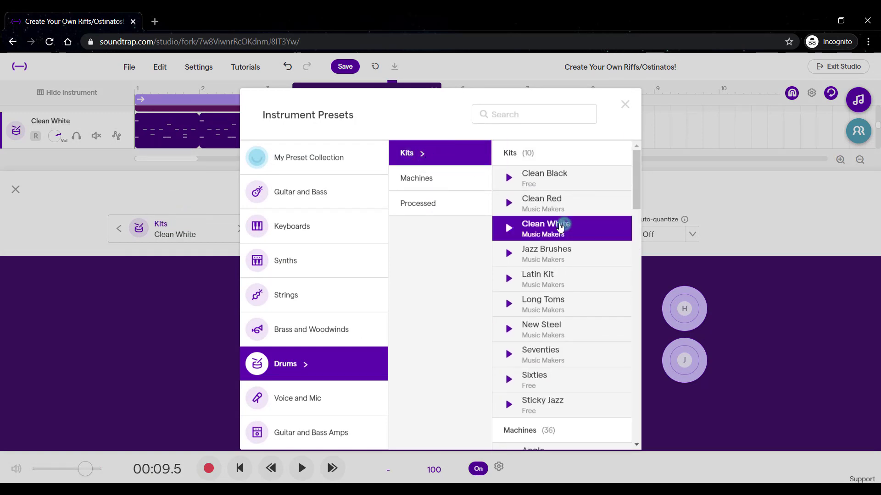
{"action": "left_click", "coordinate": [628, 116]}
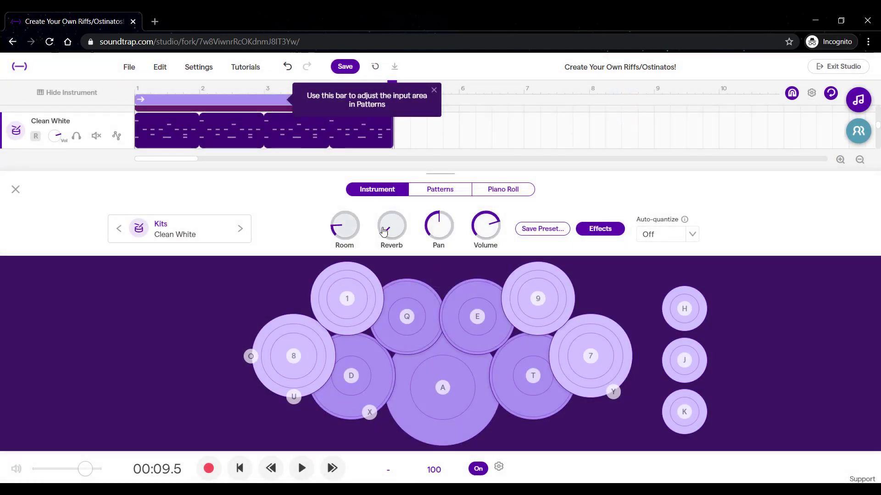
{"action": "left_click", "coordinate": [15, 189]}
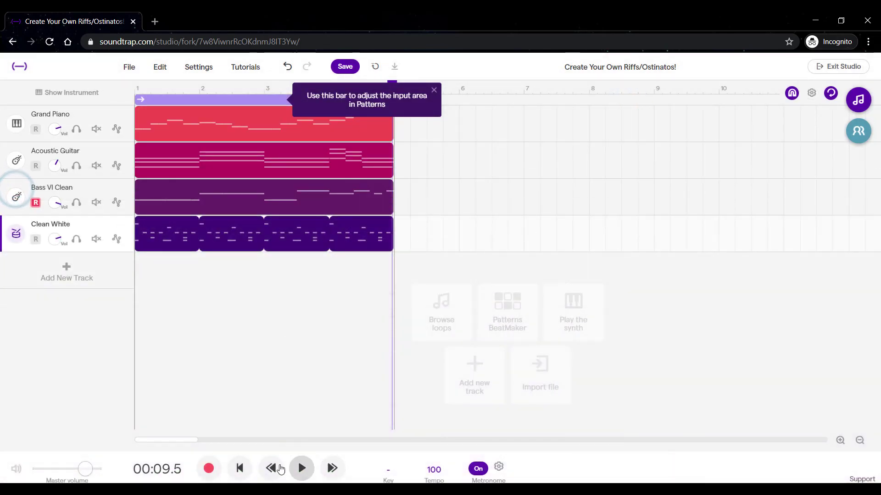
Play back the arrangement with the new drum kit, stop it, and lower the drum track's volume.
{"action": "left_click", "coordinate": [301, 468]}
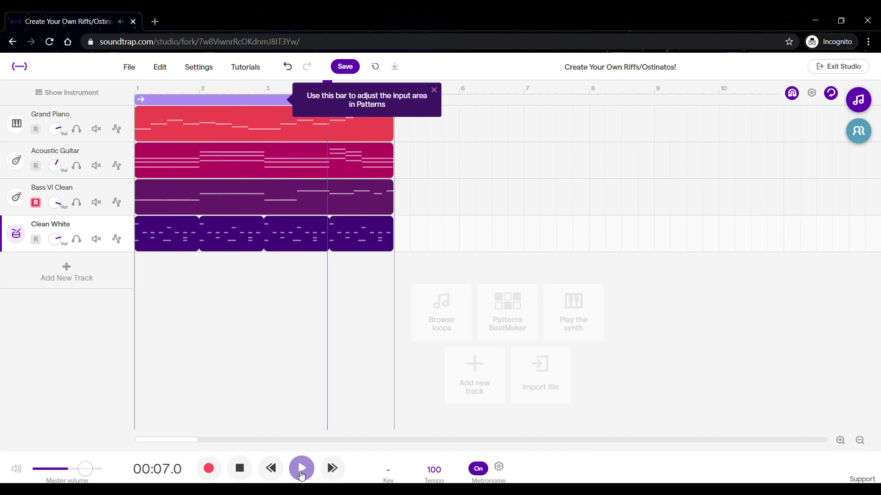
{"action": "left_click", "coordinate": [301, 472]}
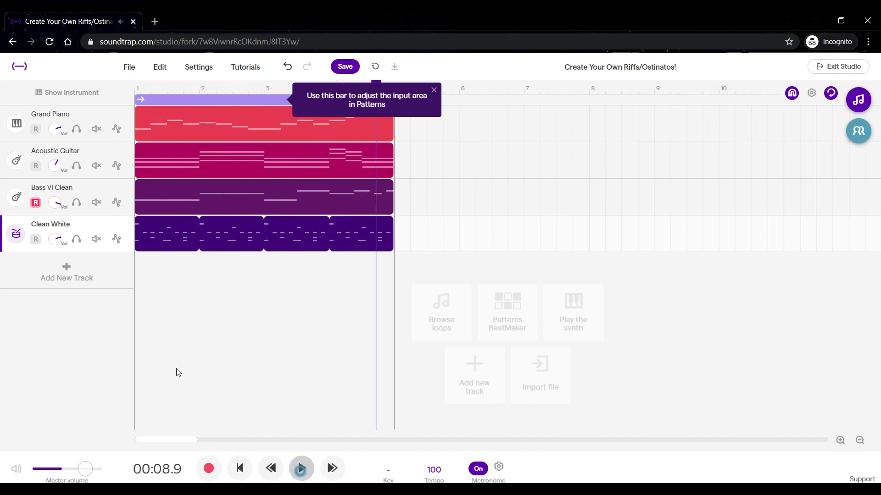
{"action": "left_click_drag", "start_coordinate": [59, 247], "coordinate": [59, 280]}
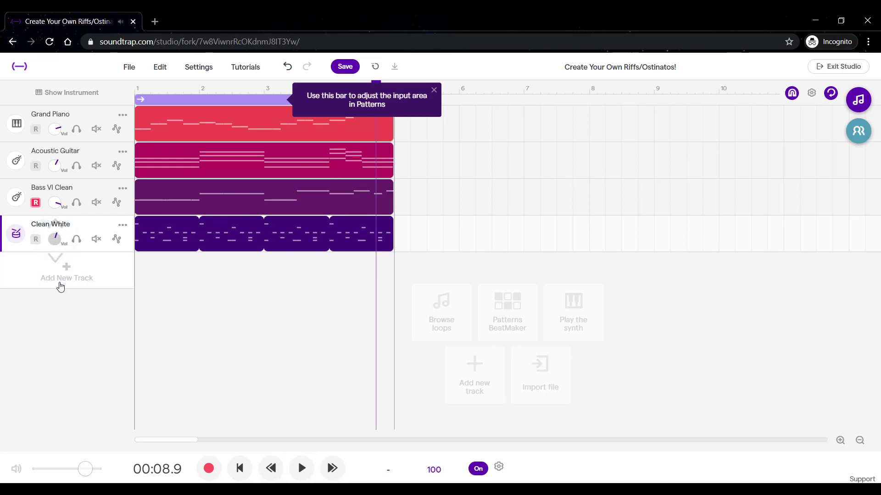
{"action": "left_click", "coordinate": [253, 301]}
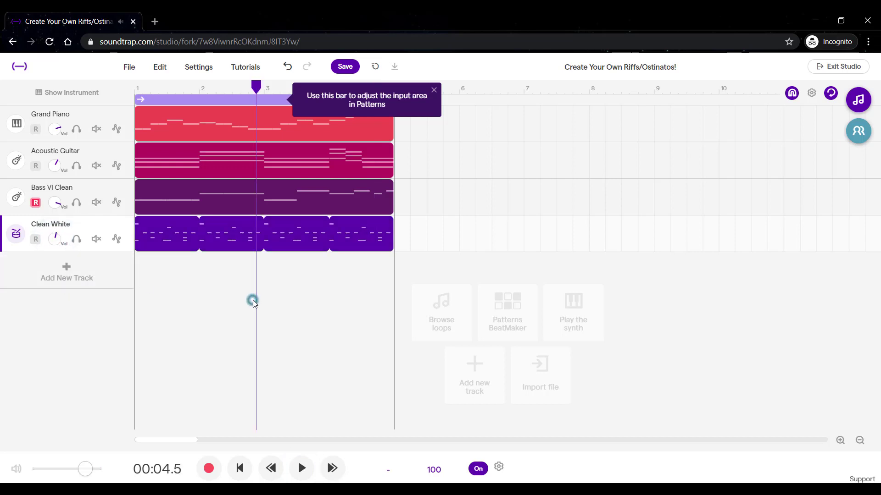
Dismiss the input-area tip, turn off loop playback, and move the piano, guitar and bass clips together to start at bar 3.
{"action": "left_click", "coordinate": [434, 90]}
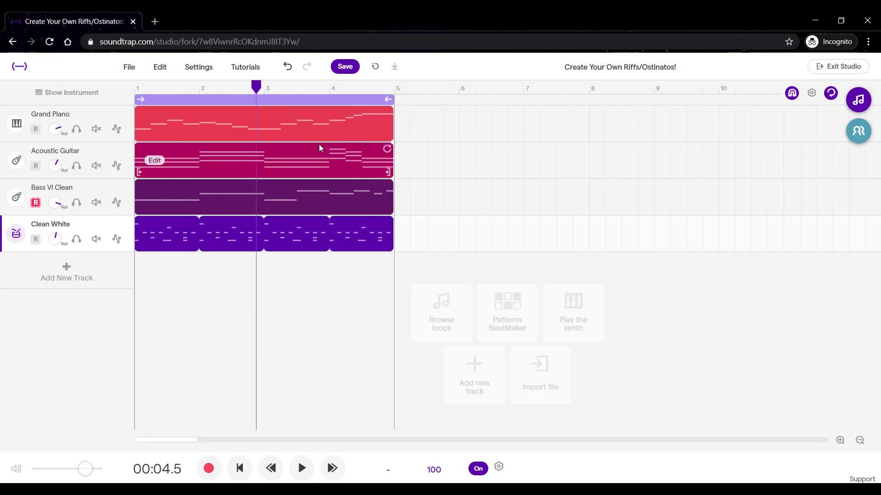
{"action": "left_click", "coordinate": [369, 99]}
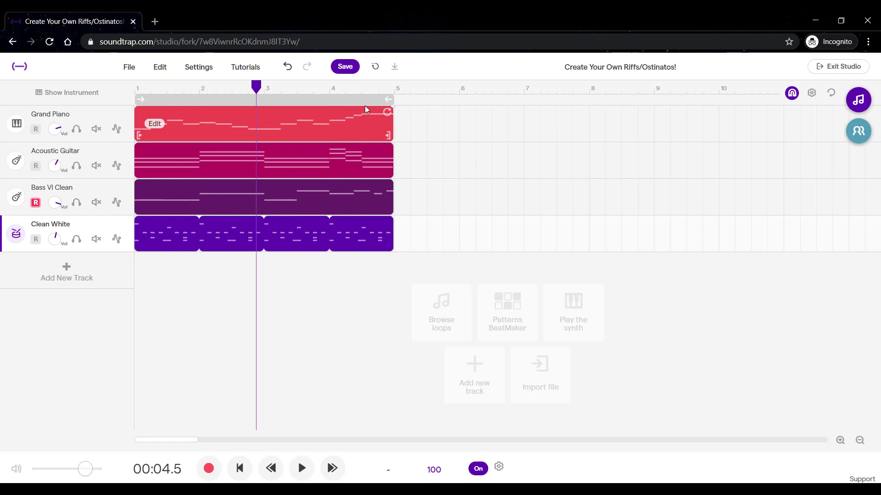
{"action": "left_click_drag", "start_coordinate": [434, 207], "coordinate": [289, 118]}
{"action": "left_click_drag", "start_coordinate": [212, 117], "coordinate": [341, 129]}
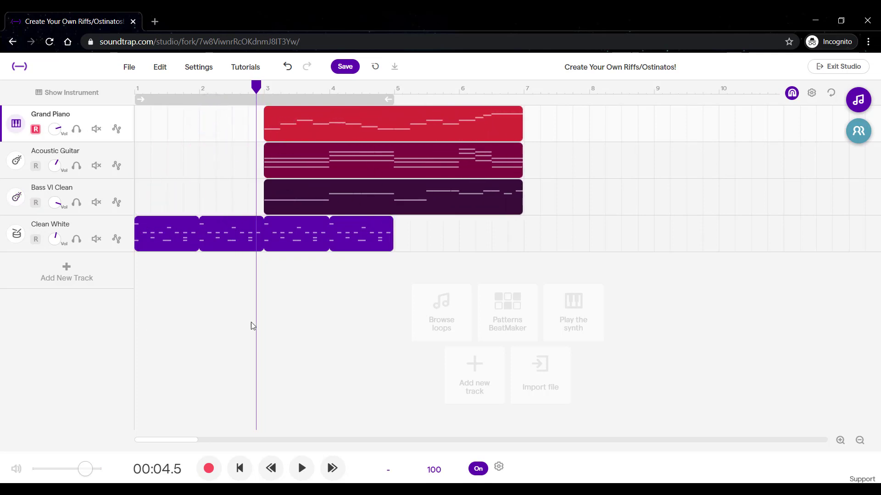
{"action": "left_click", "coordinate": [356, 303]}
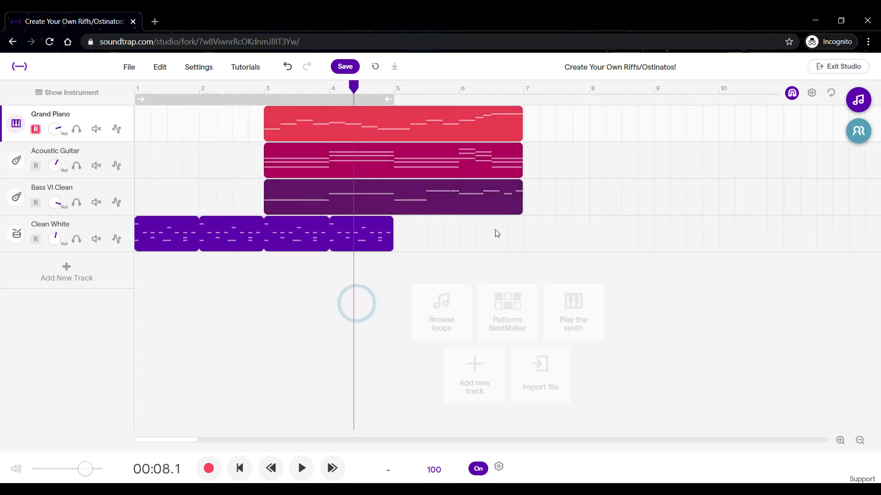
Move the guitar and bass clips together to start at bar 7 and loop the piano clip through the end of bar 10.
{"action": "left_click_drag", "start_coordinate": [549, 225], "coordinate": [429, 168]}
{"action": "left_click_drag", "start_coordinate": [327, 160], "coordinate": [591, 177]}
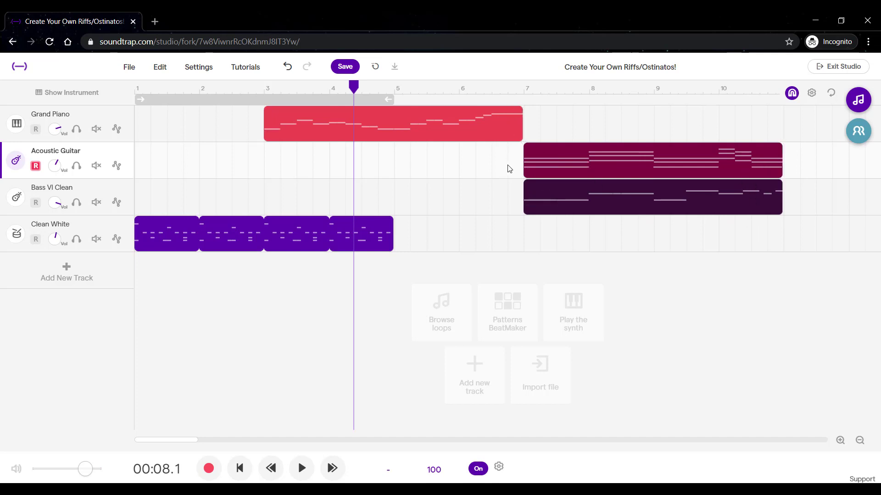
{"action": "left_click_drag", "start_coordinate": [518, 111], "coordinate": [776, 117]}
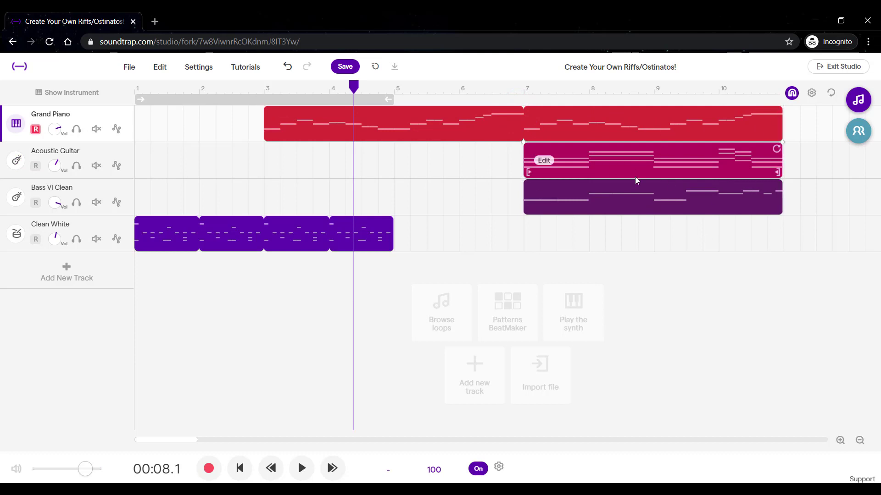
{"action": "left_click_drag", "start_coordinate": [688, 247], "coordinate": [636, 156]}
{"action": "left_click_drag", "start_coordinate": [635, 157], "coordinate": [522, 161]}
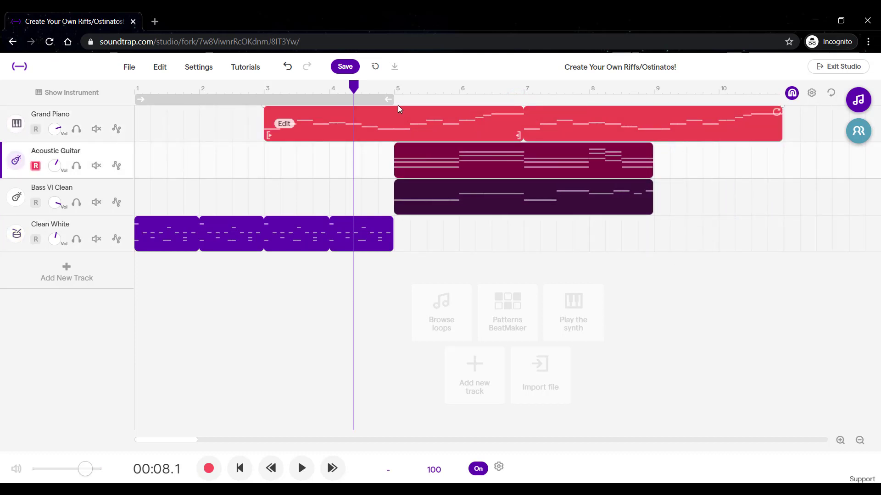
{"action": "left_click_drag", "start_coordinate": [500, 172], "coordinate": [627, 172]}
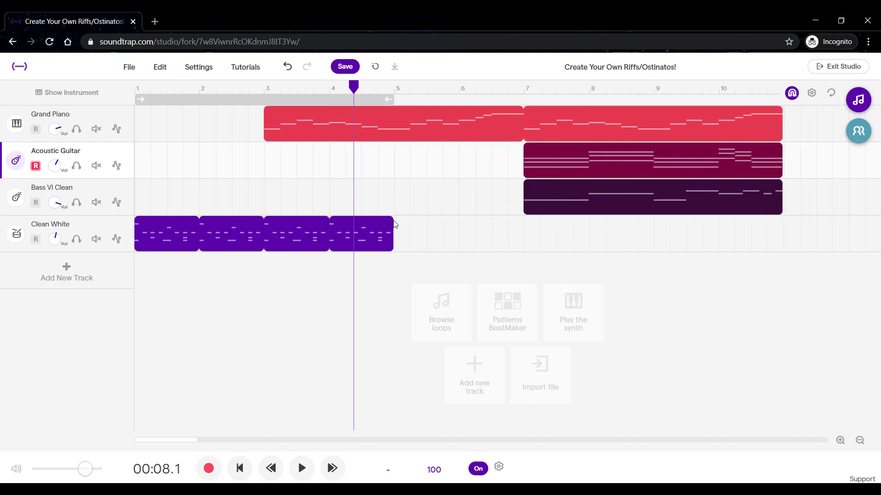
Extend the drum loop through the end of bar 10 and move the acoustic guitar clip to start at bar 11.
{"action": "left_click_drag", "start_coordinate": [388, 222], "coordinate": [778, 235]}
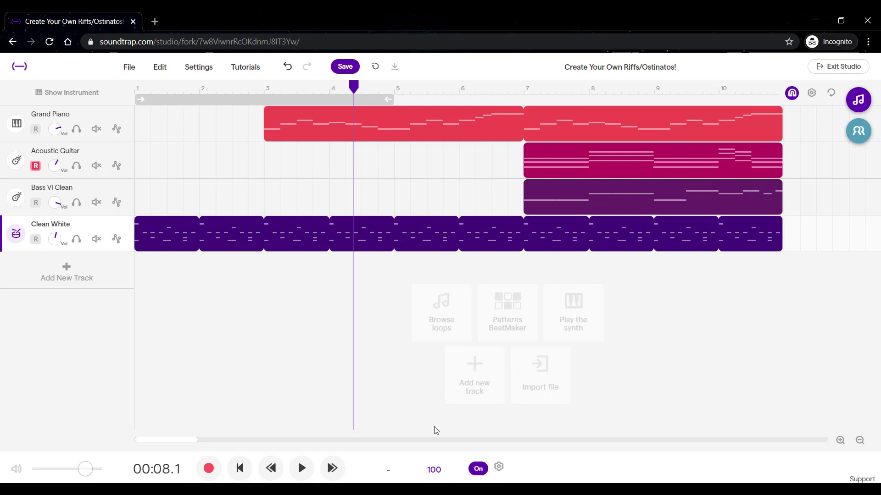
{"action": "left_click_drag", "start_coordinate": [186, 439], "coordinate": [193, 441]}
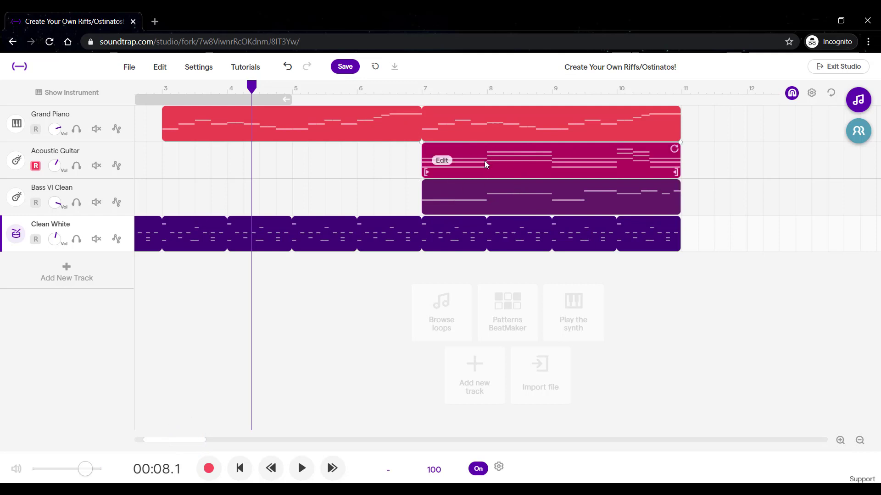
{"action": "left_click_drag", "start_coordinate": [485, 161], "coordinate": [724, 167]}
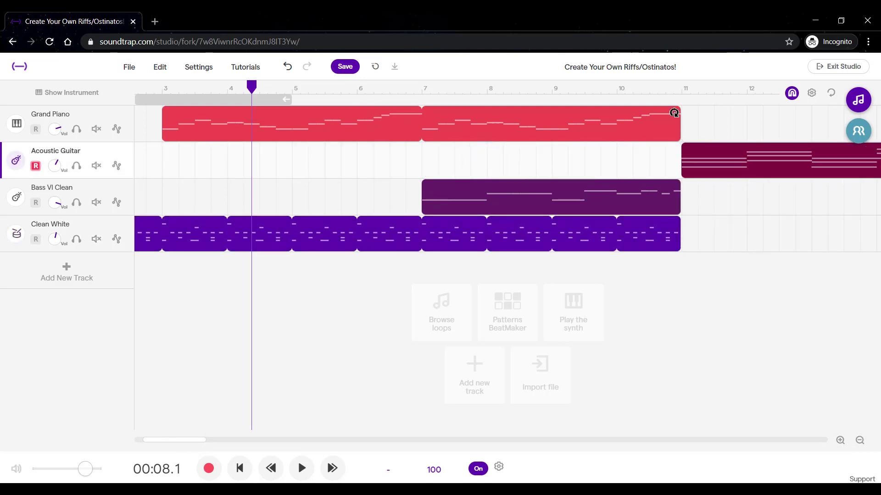
Loop the piano, bass and drum clips through the end of bar 14 and return the playhead to the start.
{"action": "left_click_drag", "start_coordinate": [676, 109], "coordinate": [739, 123]}
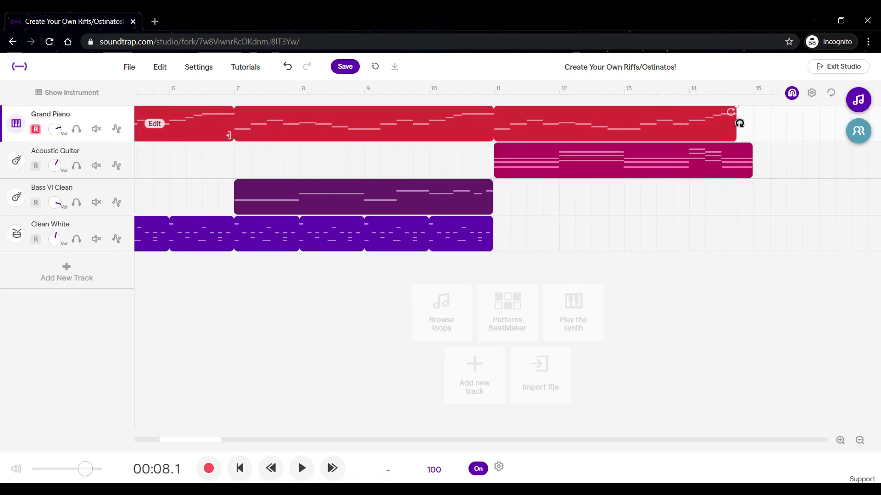
{"action": "left_click_drag", "start_coordinate": [487, 188], "coordinate": [746, 189]}
{"action": "left_click_drag", "start_coordinate": [487, 225], "coordinate": [487, 221]}
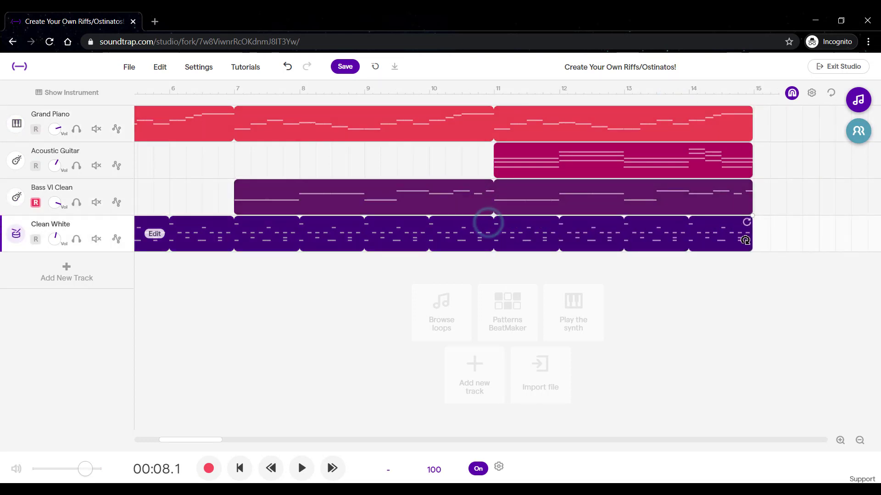
{"action": "left_click", "coordinate": [860, 441]}
{"action": "left_click", "coordinate": [862, 441]}
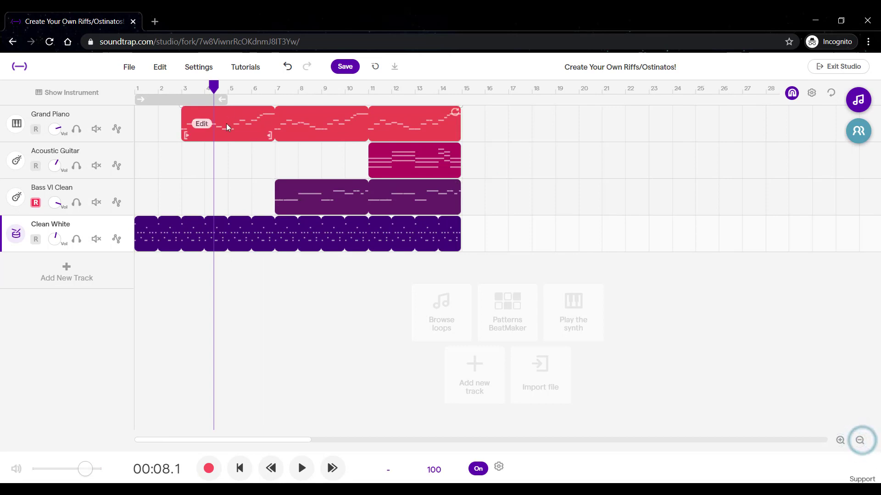
{"action": "left_click_drag", "start_coordinate": [213, 85], "coordinate": [117, 96]}
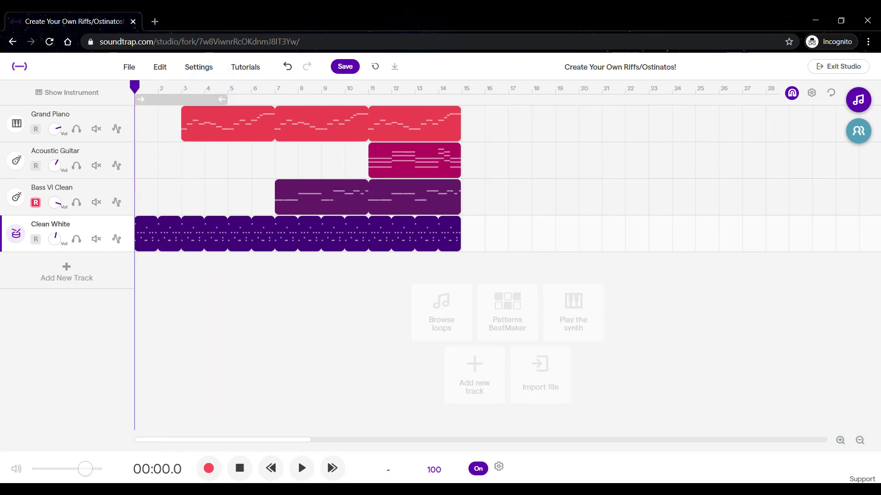
Search the loop library for tambourine.
{"action": "left_click", "coordinate": [858, 101]}
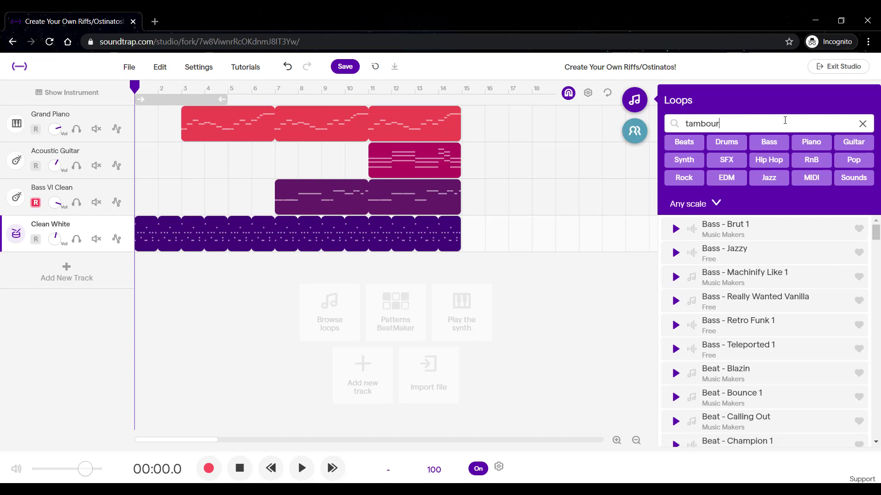
{"action": "type", "text": "ine"}
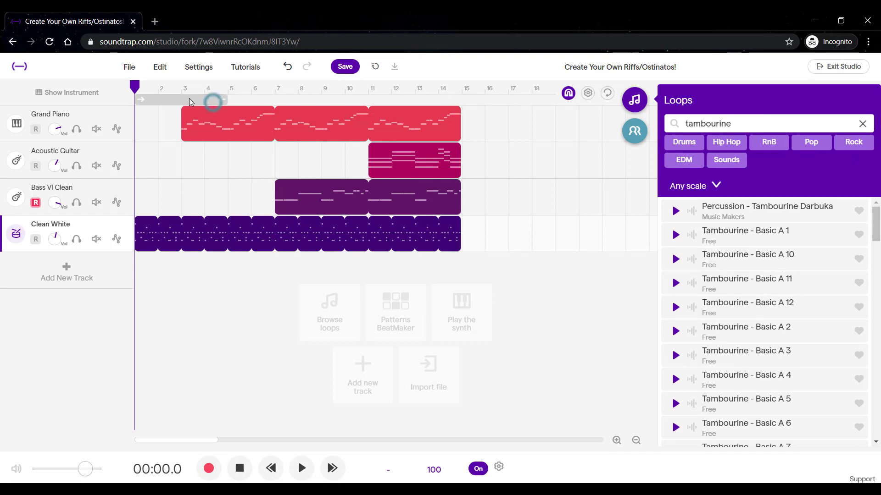
Shift the loop region to bars 11 to 14, turn loop playback on, and start playing that section.
{"action": "left_click_drag", "start_coordinate": [189, 102], "coordinate": [419, 100]}
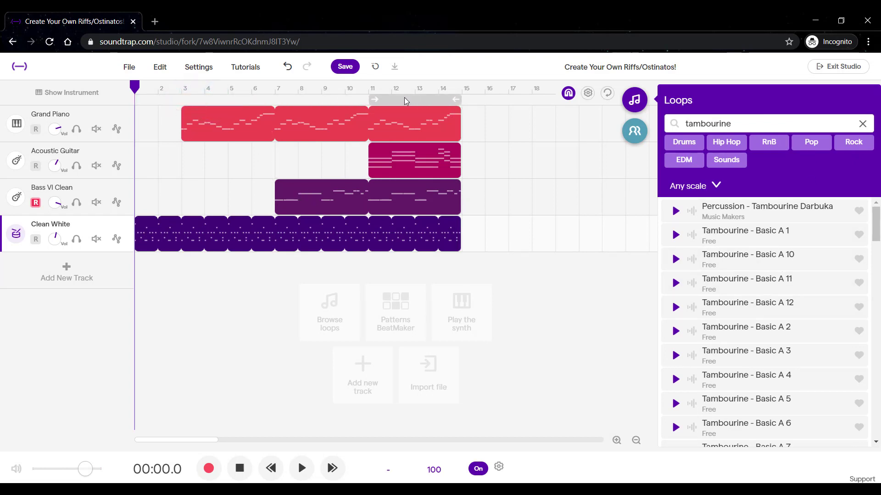
{"action": "left_click", "coordinate": [405, 98]}
{"action": "key", "text": "space"}
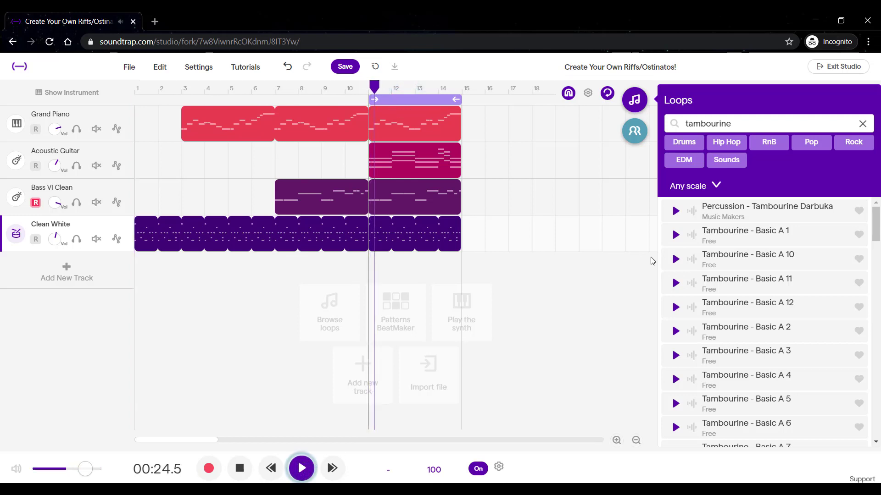
Preview the tambourine loops Basic A 1, Basic D 4, Funky 1 and Funky 2 against the playing section.
{"action": "left_click", "coordinate": [742, 236]}
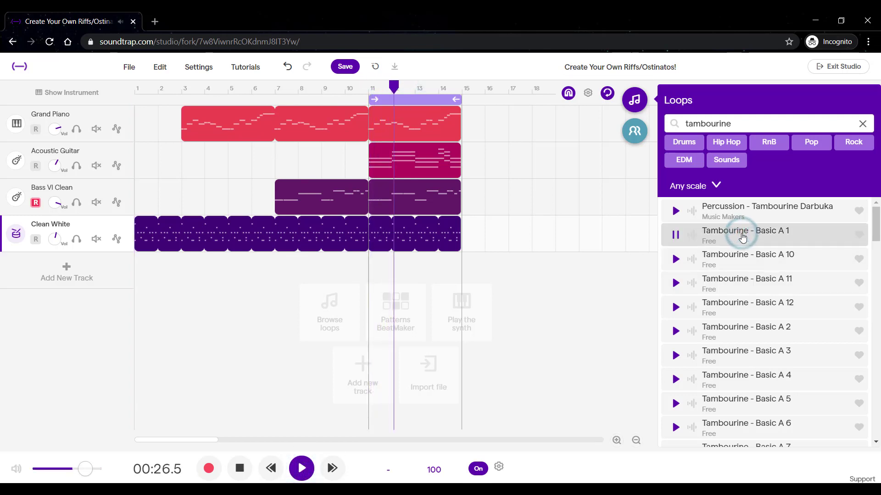
{"action": "scroll", "coordinate": [770, 296], "scroll_direction": "down", "scroll_amount": 4}
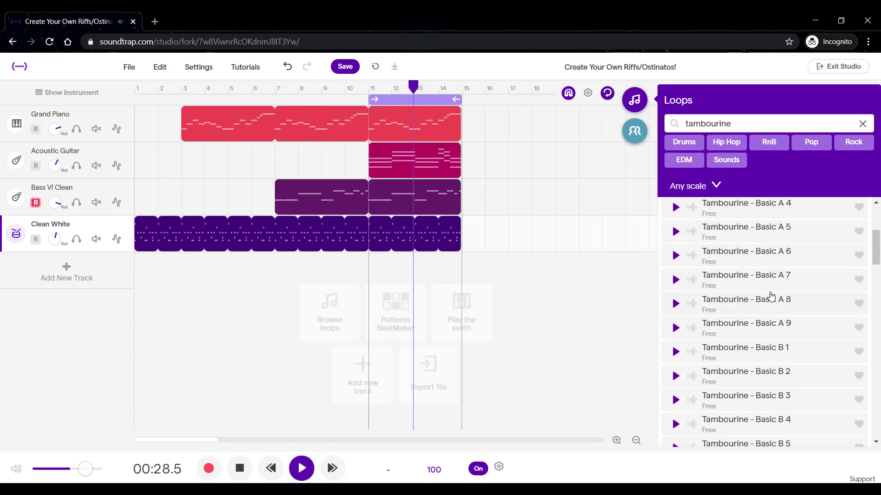
{"action": "scroll", "coordinate": [770, 296], "scroll_direction": "down", "scroll_amount": 10}
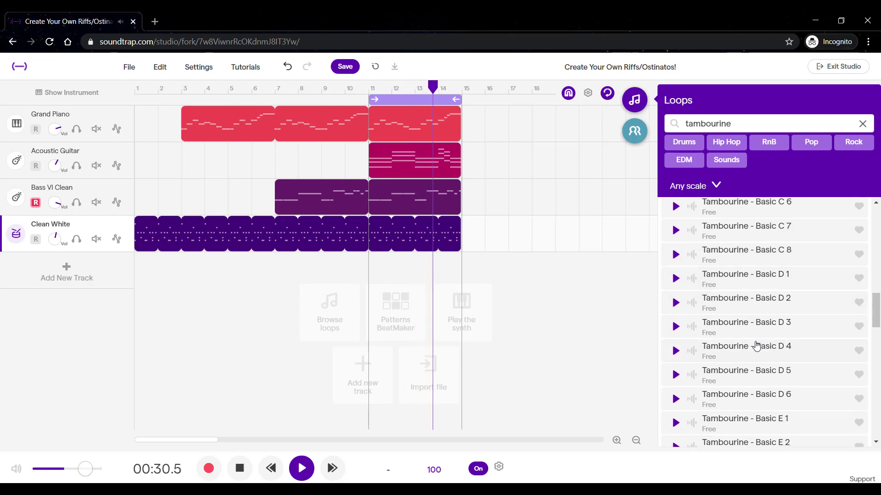
{"action": "left_click", "coordinate": [756, 345]}
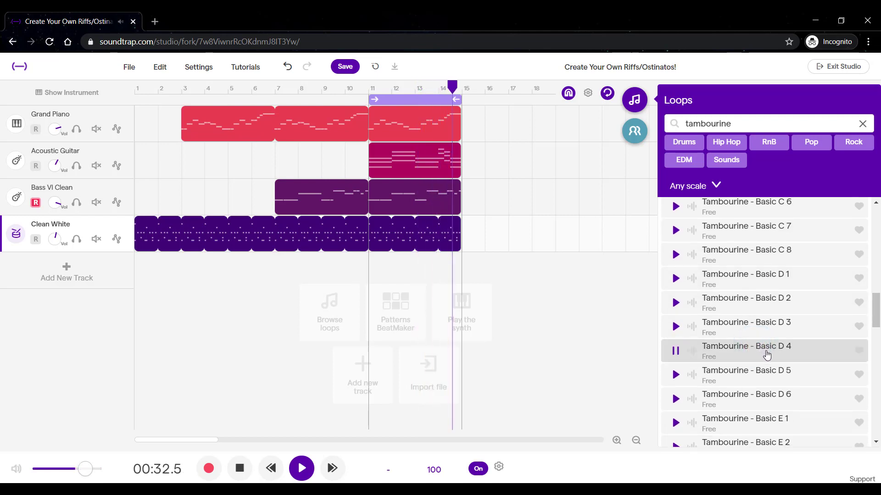
{"action": "scroll", "coordinate": [766, 354], "scroll_direction": "down", "scroll_amount": 3}
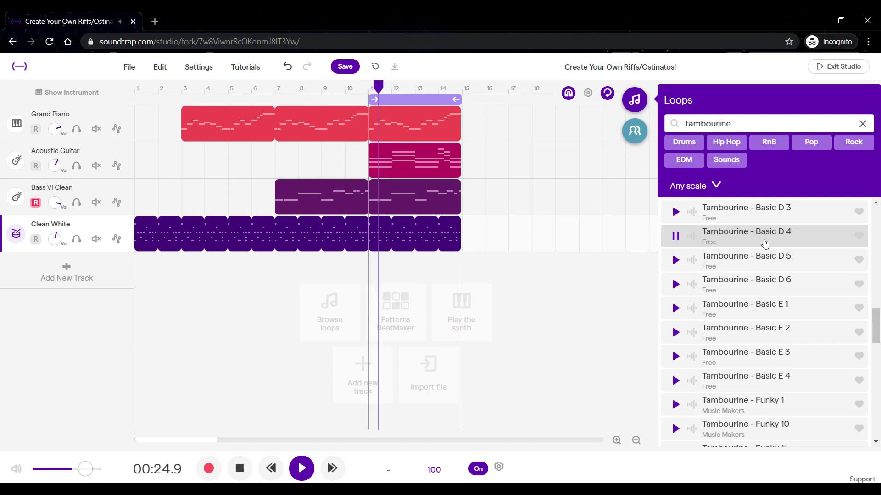
{"action": "left_click", "coordinate": [753, 404]}
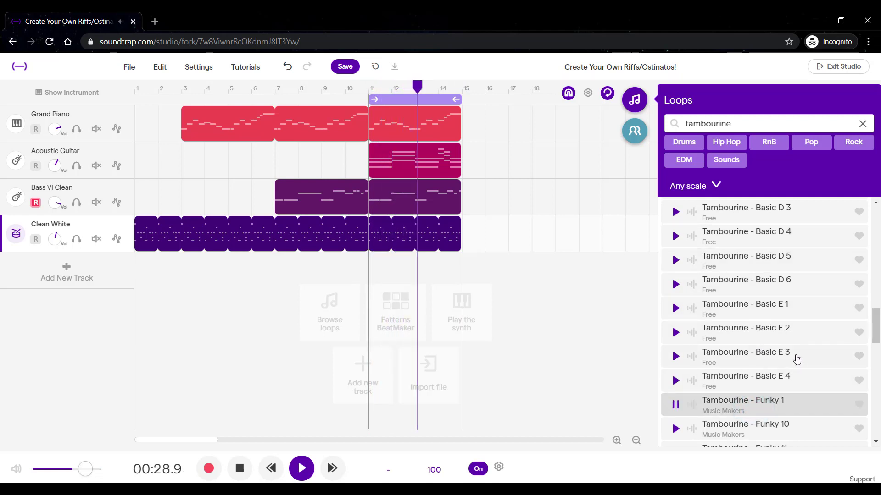
{"action": "scroll", "coordinate": [796, 359], "scroll_direction": "down", "scroll_amount": 3}
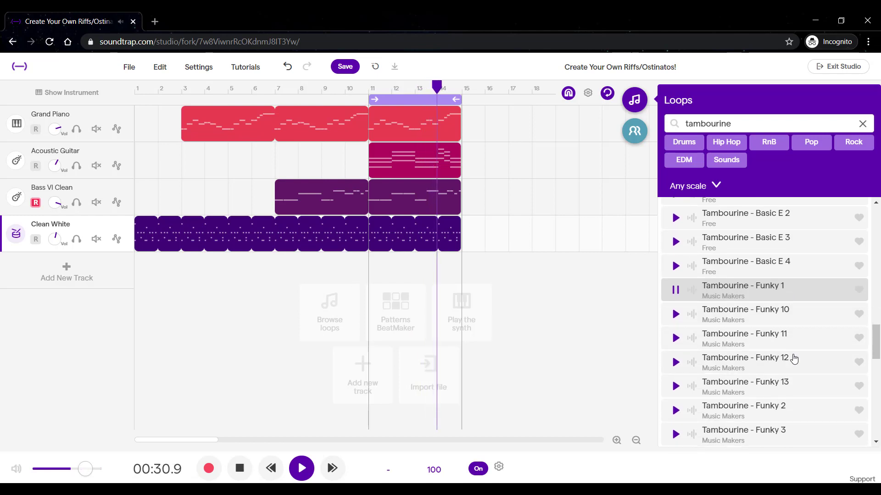
{"action": "left_click", "coordinate": [783, 408]}
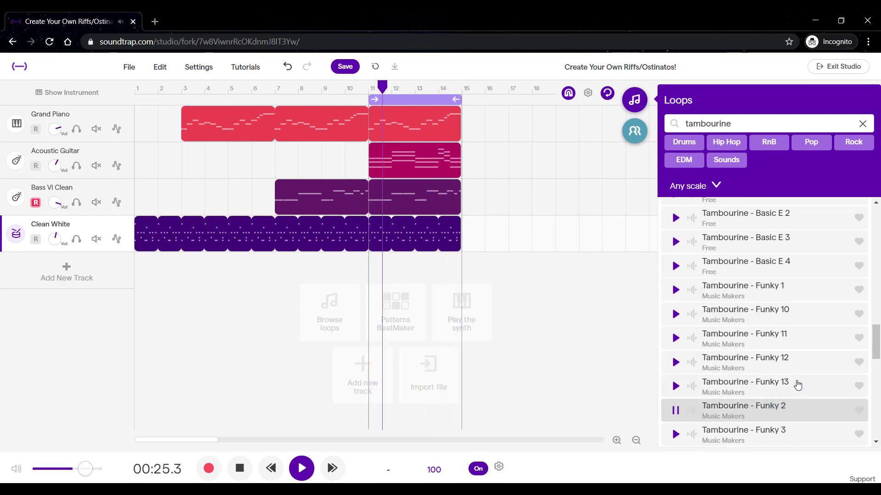
Preview the tambourine loops Intense Dark, Shuffle and Triplet A 1 and look through the remaining results.
{"action": "scroll", "coordinate": [797, 384], "scroll_direction": "down", "scroll_amount": 5}
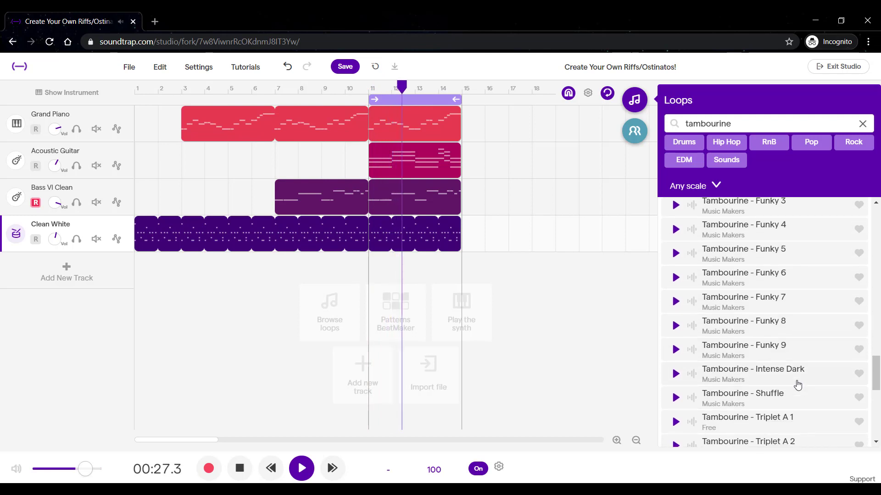
{"action": "left_click", "coordinate": [798, 375]}
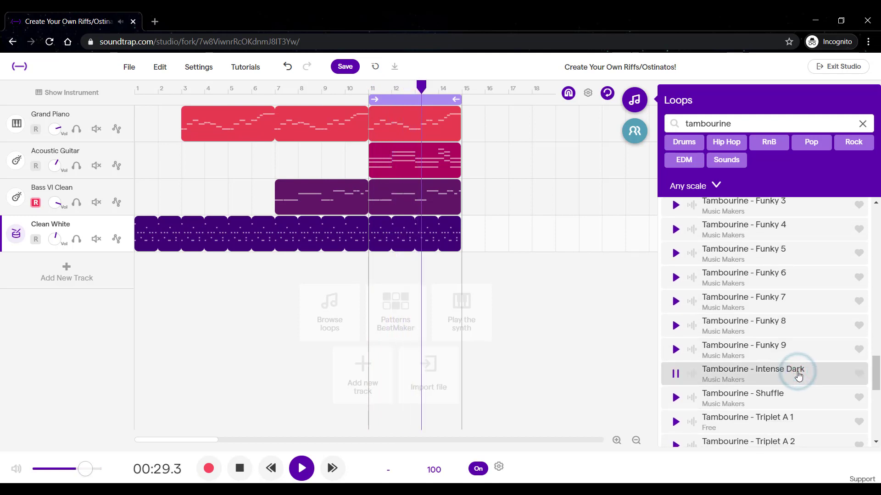
{"action": "left_click", "coordinate": [802, 400]}
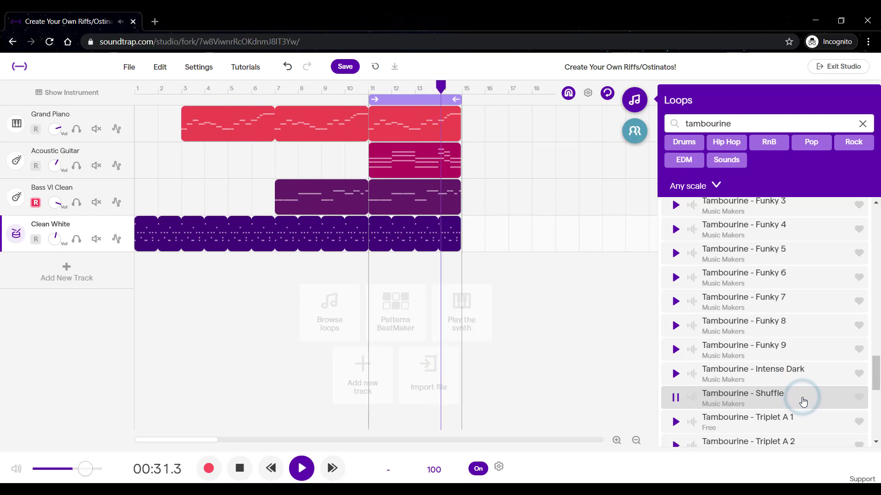
{"action": "scroll", "coordinate": [804, 388], "scroll_direction": "down", "scroll_amount": 5}
{"action": "left_click", "coordinate": [814, 251]}
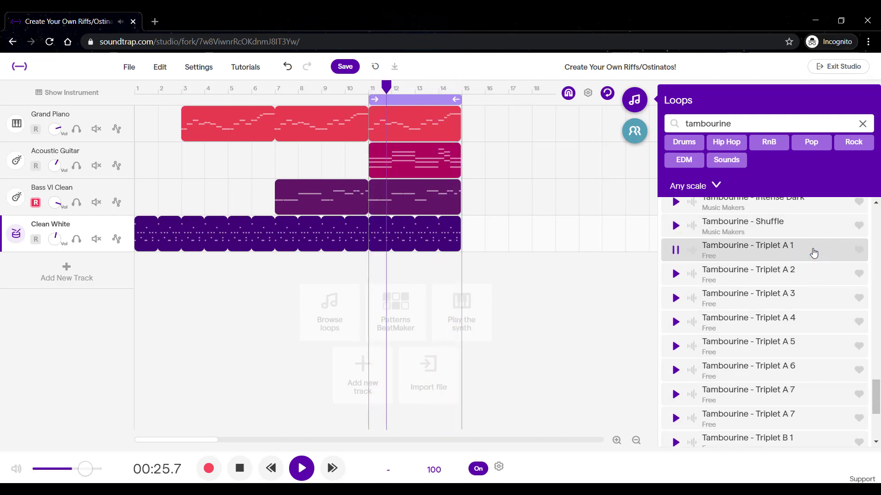
{"action": "scroll", "coordinate": [811, 302], "scroll_direction": "down", "scroll_amount": 4}
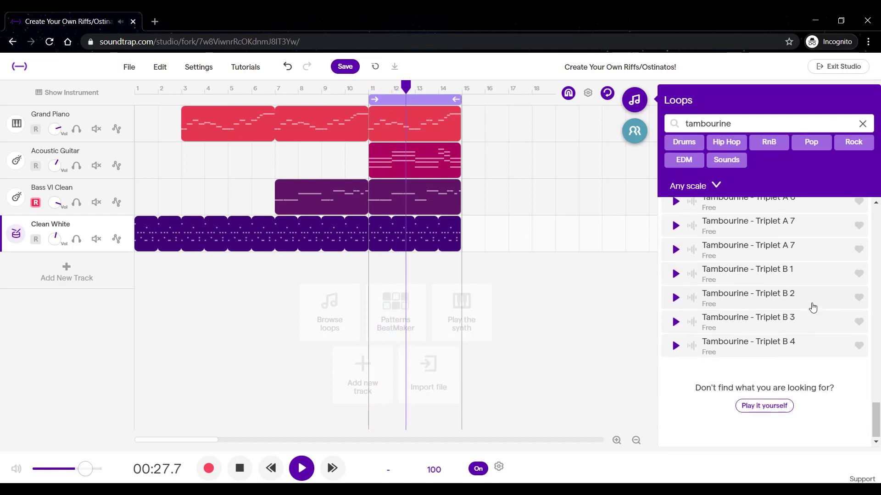
Recheck the Tambourine - Basic D 4 loop and add it on a new track covering bars 11 to 14.
{"action": "scroll", "coordinate": [812, 307], "scroll_direction": "up", "scroll_amount": 15}
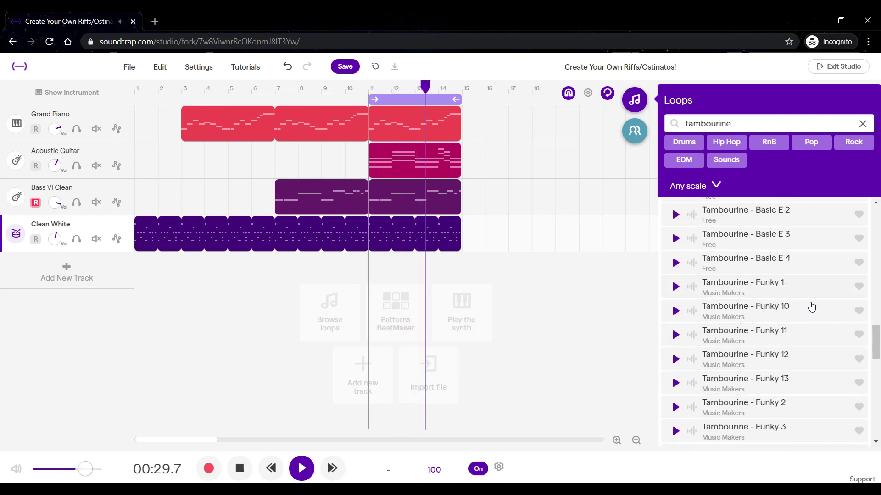
{"action": "scroll", "coordinate": [811, 307], "scroll_direction": "up", "scroll_amount": 6}
{"action": "left_click", "coordinate": [794, 348]}
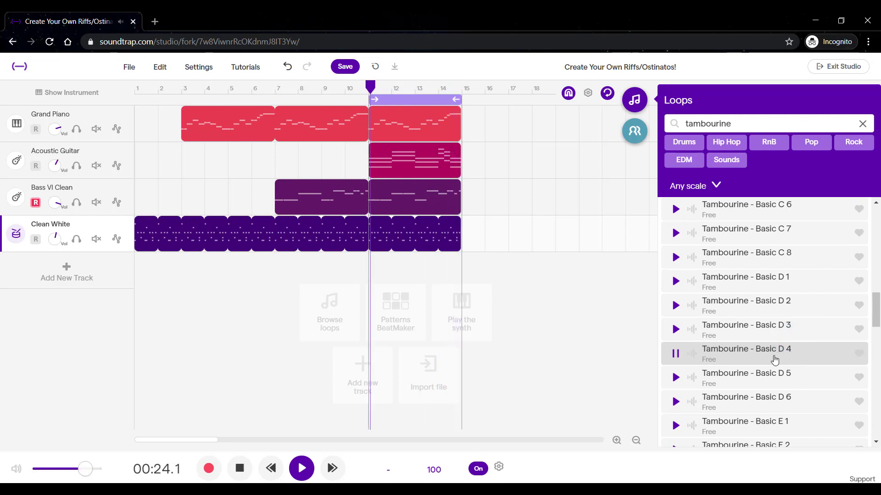
{"action": "left_click_drag", "start_coordinate": [775, 353], "coordinate": [374, 294]}
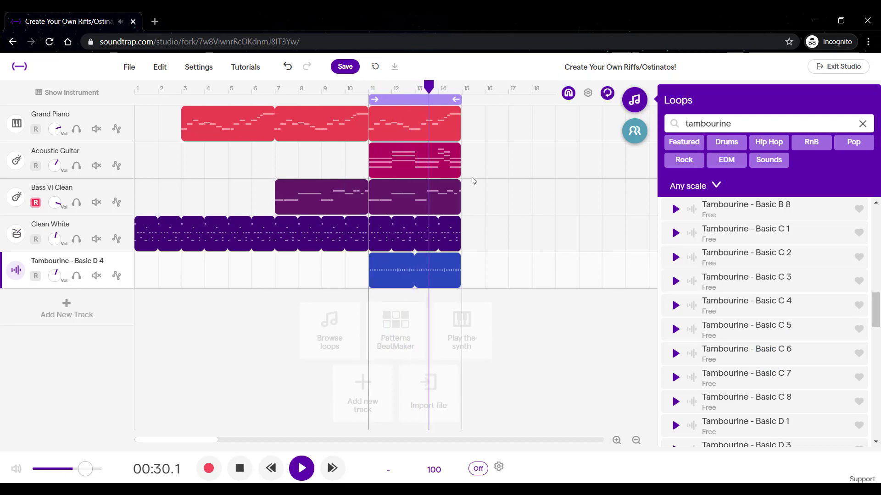
Play the whole arrangement from the start, with the loop region stretched over bars 1 to 14 and loop playback turned off.
{"action": "left_click", "coordinate": [237, 473]}
{"action": "left_click", "coordinate": [237, 473]}
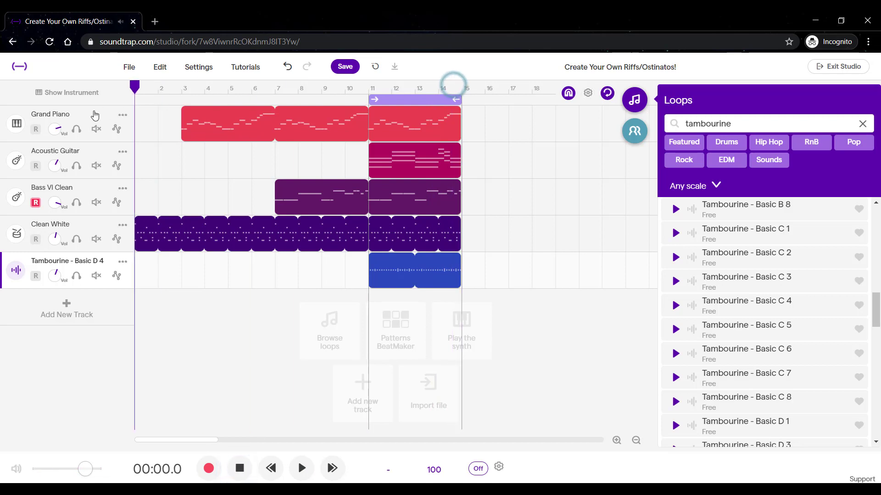
{"action": "left_click_drag", "start_coordinate": [370, 100], "coordinate": [135, 100]}
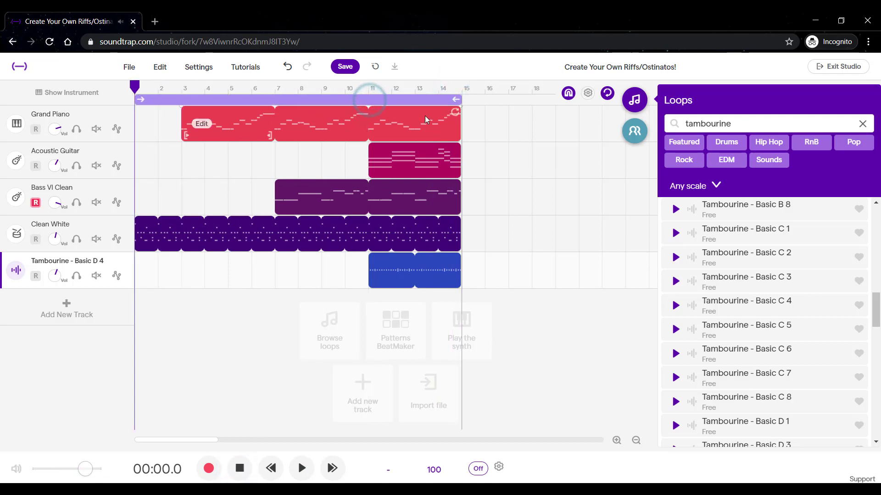
{"action": "left_click", "coordinate": [413, 98]}
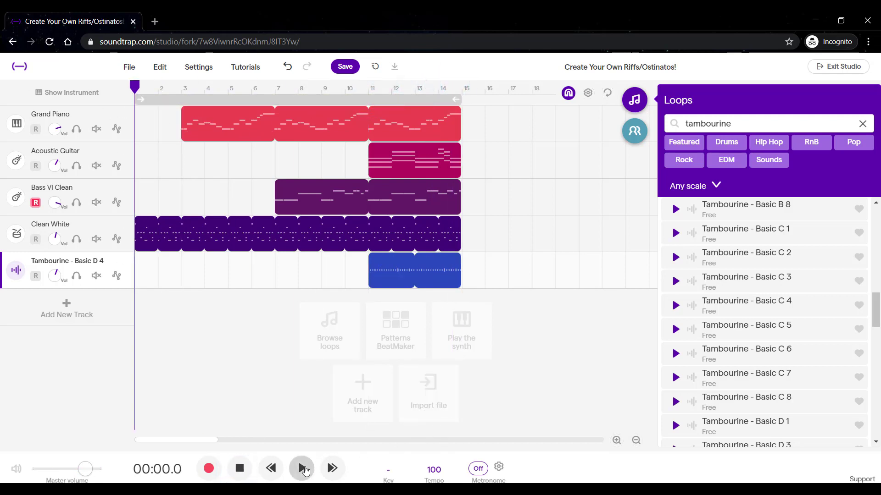
{"action": "left_click", "coordinate": [302, 468]}
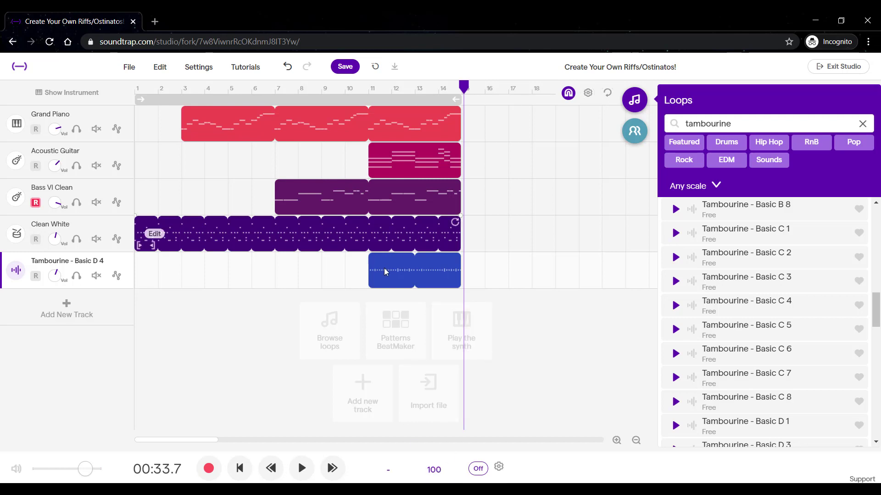
Move the playhead past the end of the clips to just before bar 18 and save the project.
{"action": "left_click", "coordinate": [281, 209]}
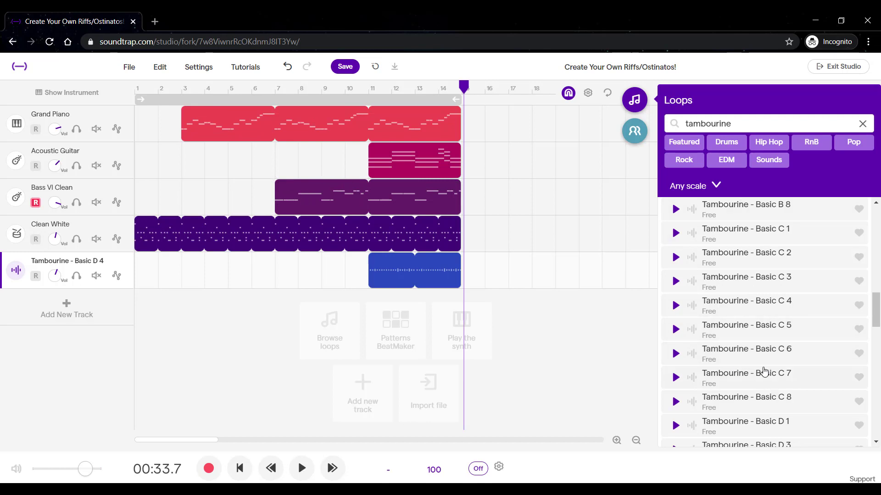
{"action": "left_click_drag", "start_coordinate": [464, 87], "coordinate": [530, 91]}
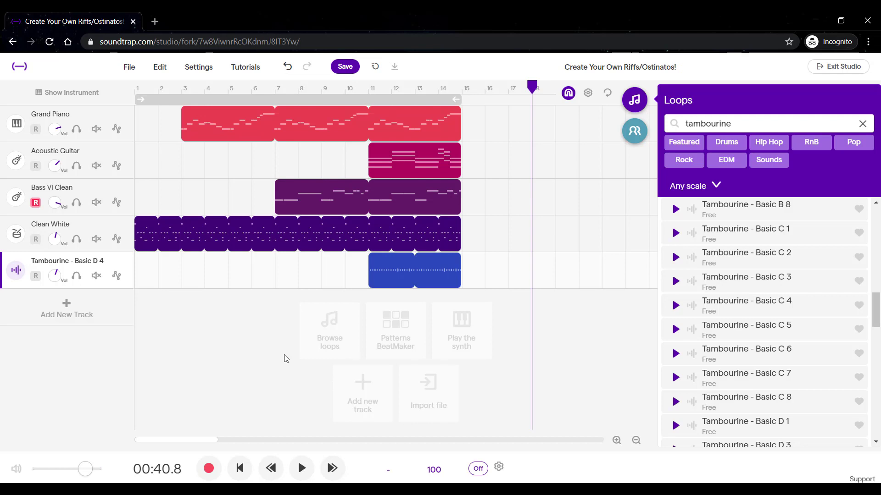
{"action": "left_click", "coordinate": [351, 66]}
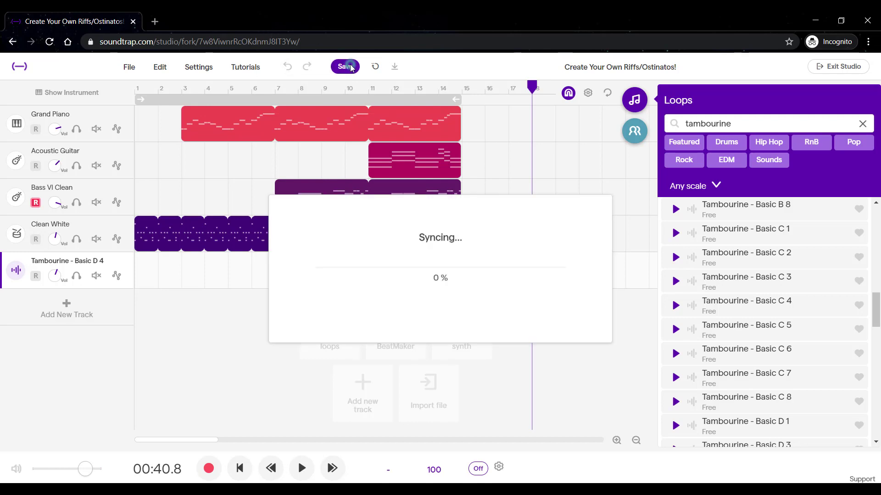